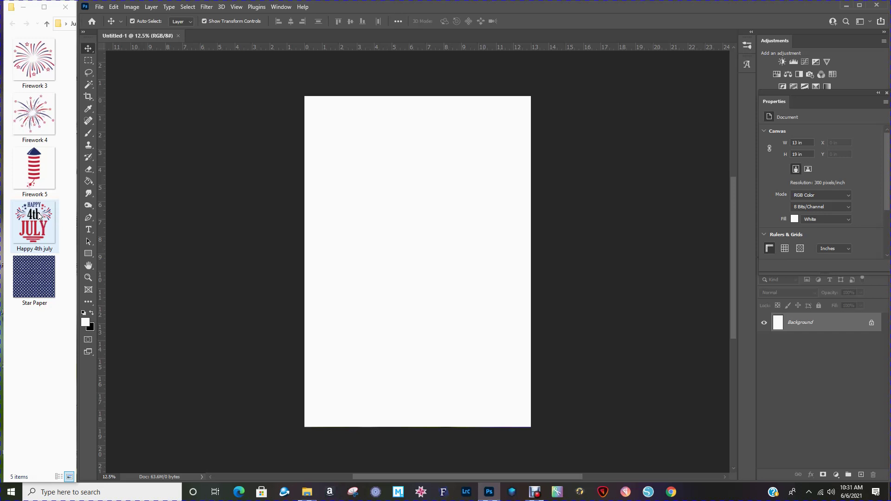
Place the Happy 4th july artwork on the page, scale it to about 72%, and centre it on the canvas
left_click_drag(39, 224, 422, 263)
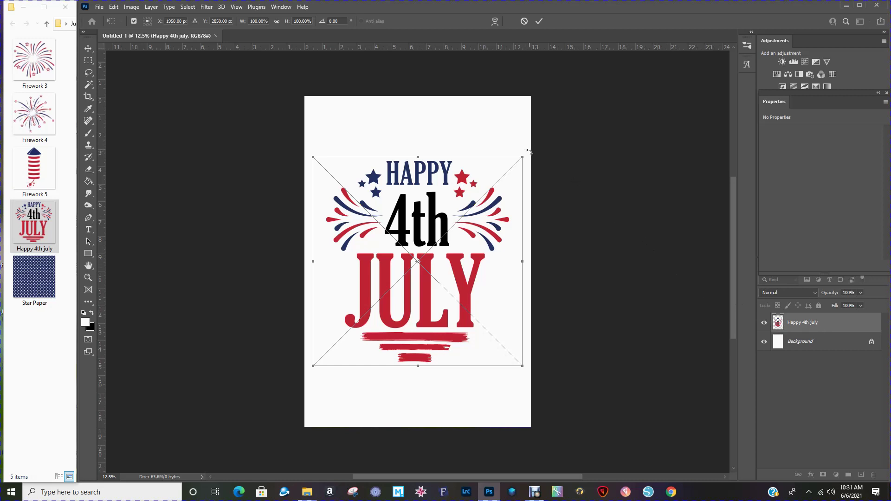
left_click_drag(522, 157, 466, 217)
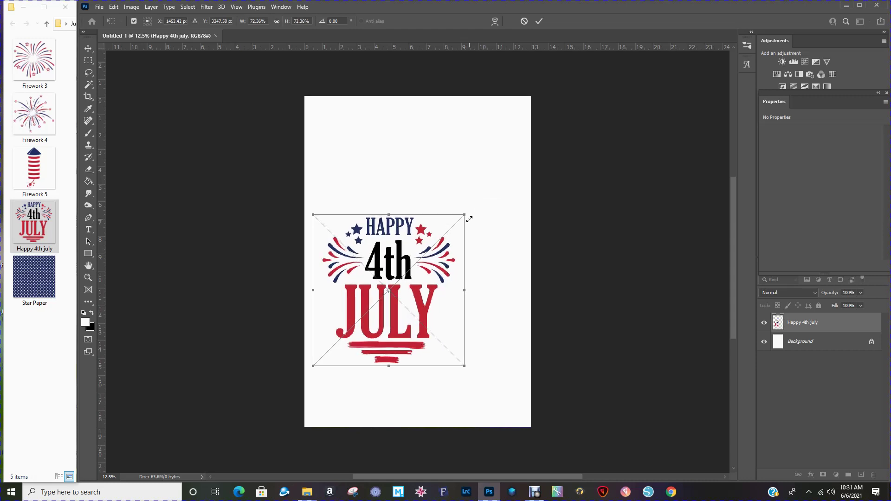
left_click_drag(397, 305, 425, 275)
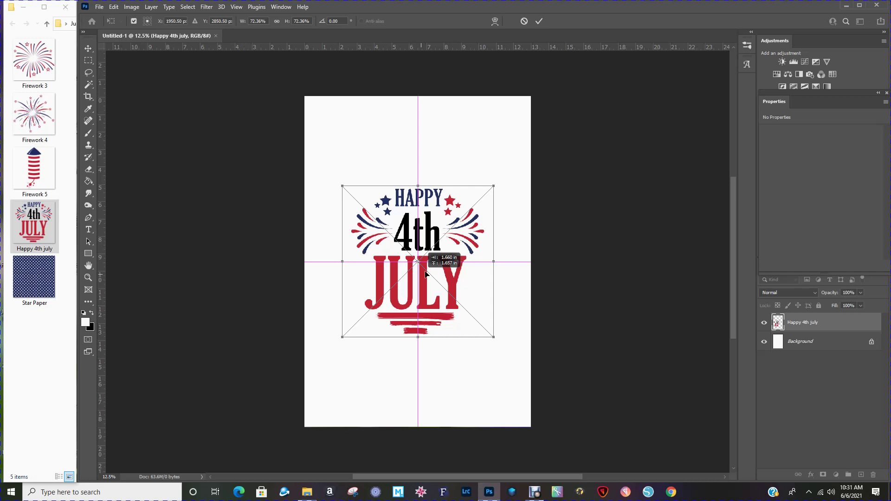
left_click_drag(425, 274, 425, 275)
left_click_drag(425, 275, 425, 275)
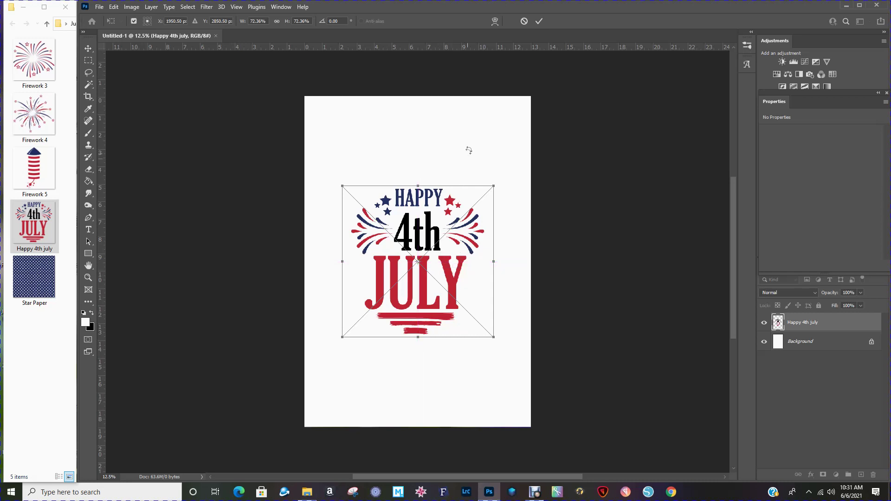
left_click(537, 22)
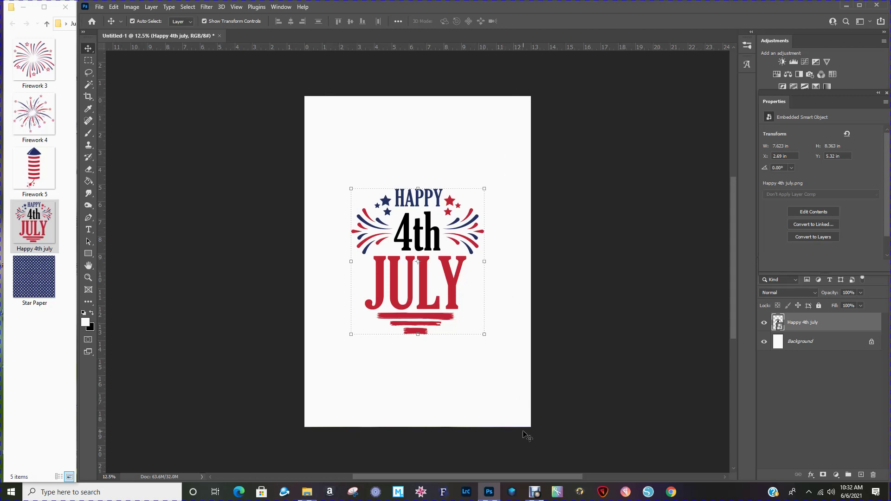
left_click(498, 170)
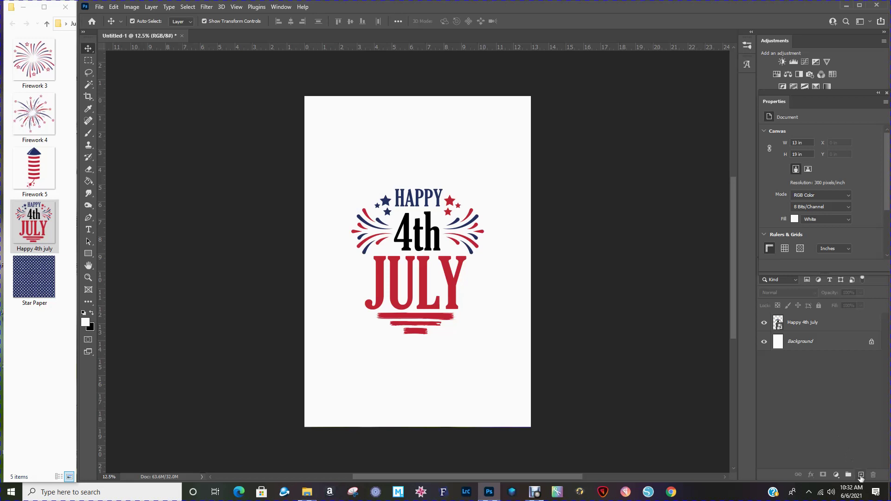
On a new layer, draw a black-filled rectangle about 14.92 by 3.43 in across the top of the page
left_click(861, 475)
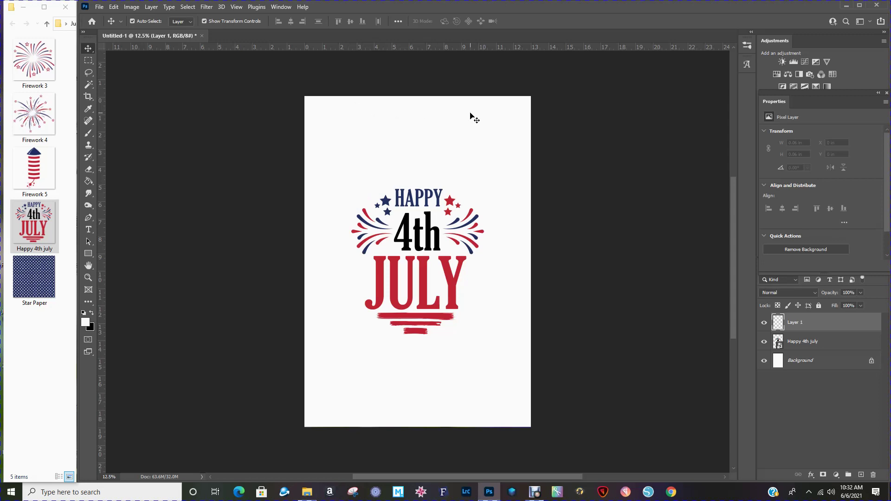
left_click(89, 255)
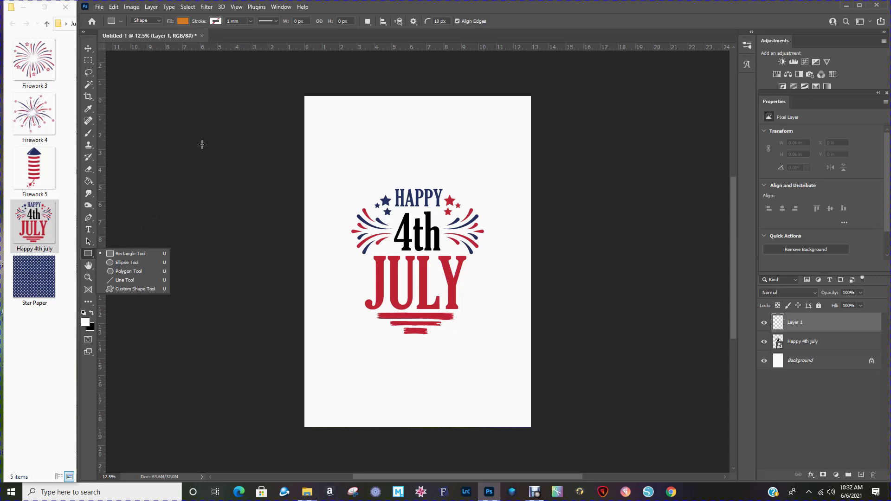
left_click(183, 21)
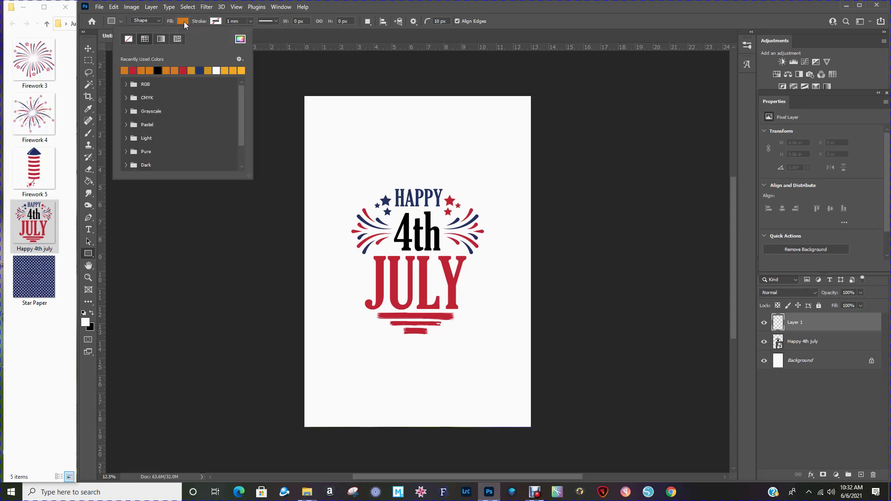
left_click(158, 70)
left_click(182, 20)
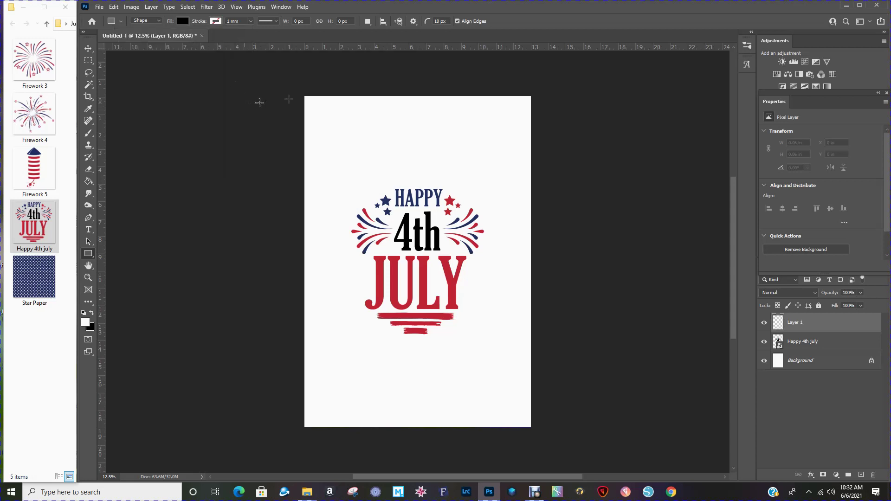
left_click_drag(290, 88, 550, 147)
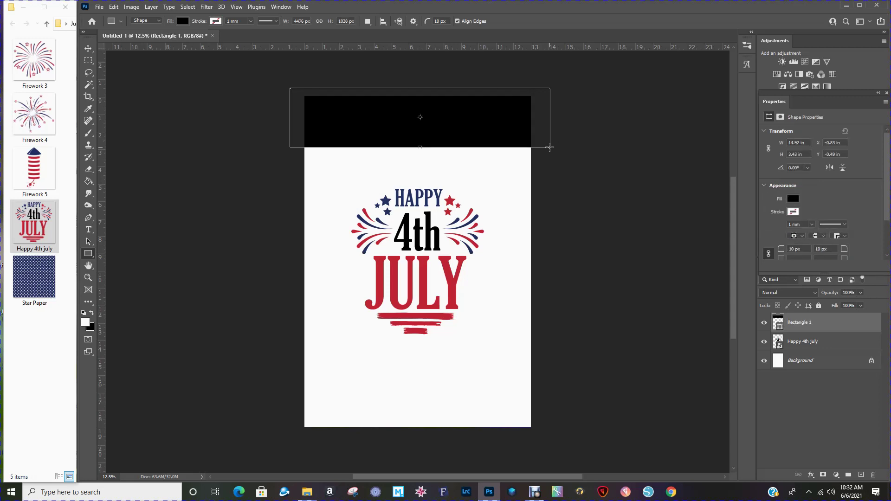
left_click(555, 169)
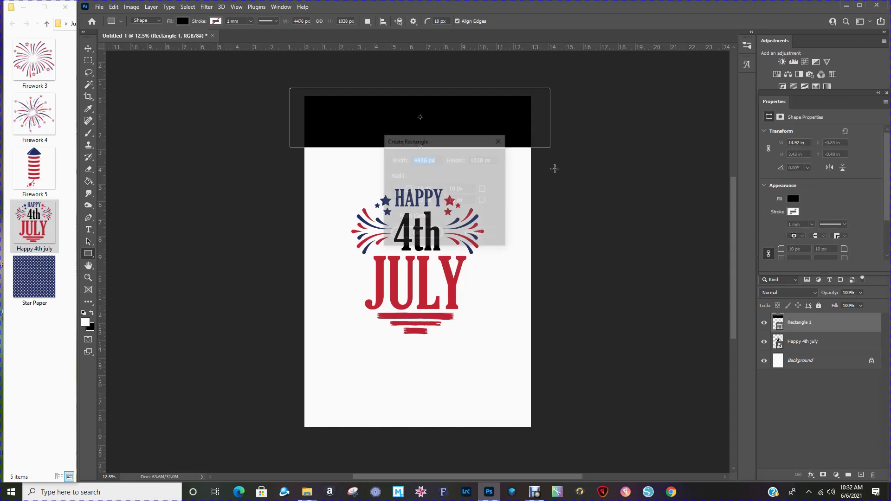
left_click(473, 235)
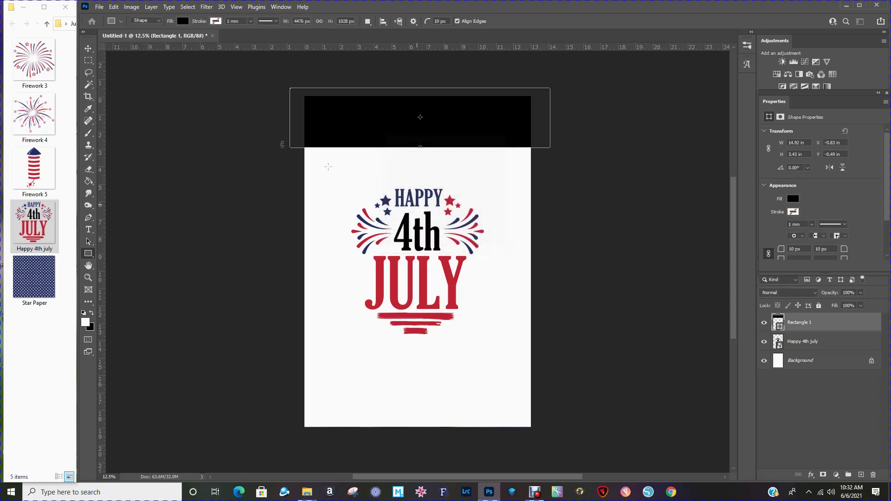
left_click(88, 50)
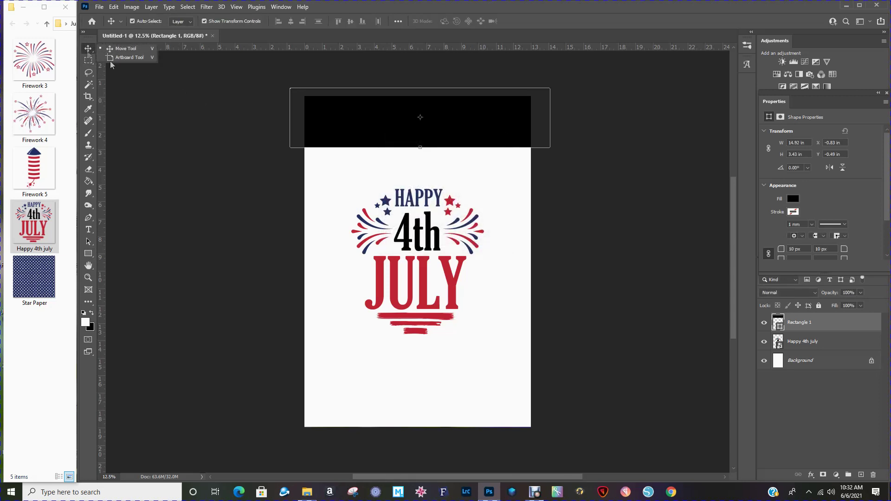
left_click(177, 97)
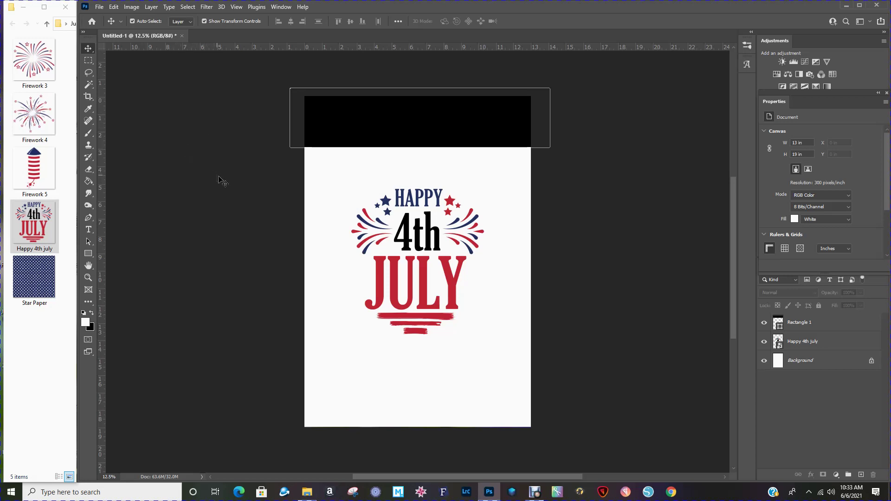
Place the Star Paper image, enlarge it to about 113%, and position it centred over the black rectangle, covering the page's full width
left_click(36, 283)
left_click_drag(36, 281, 324, 205)
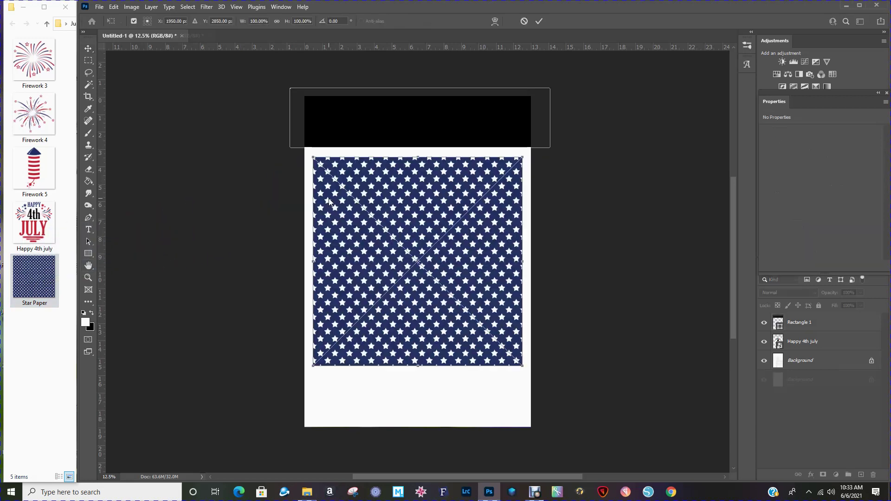
left_click_drag(349, 271, 338, 212)
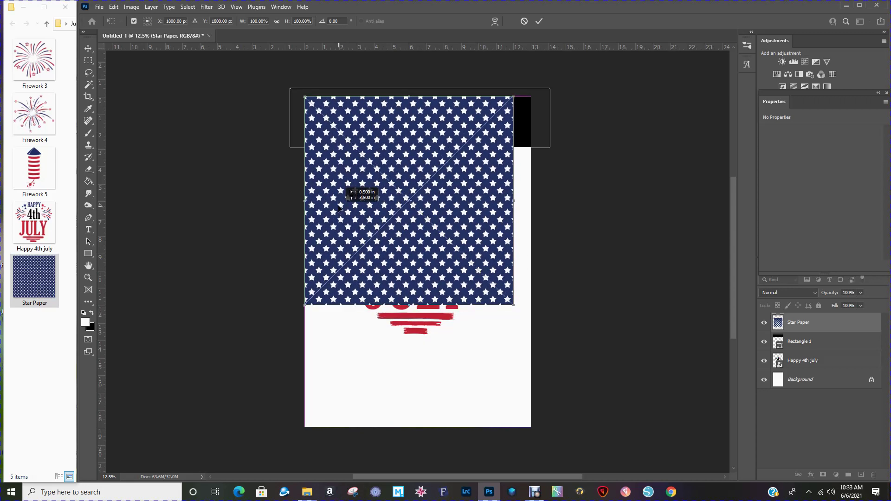
left_click_drag(339, 206, 339, 206)
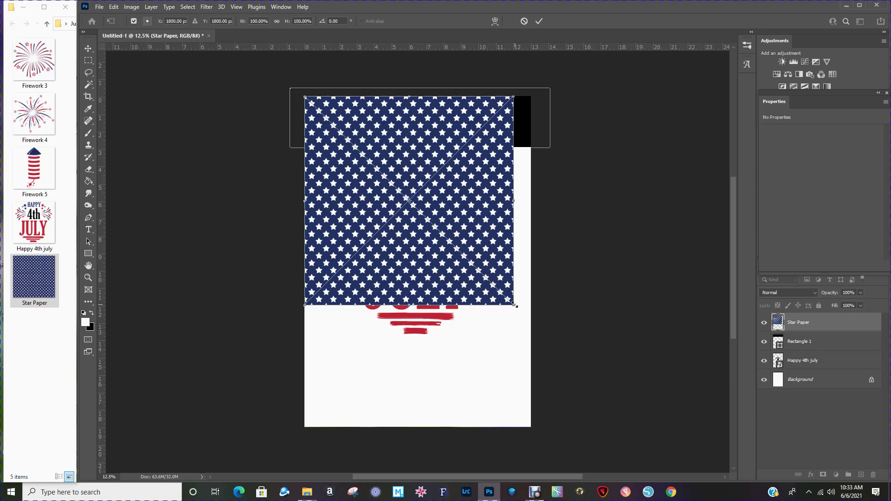
left_click_drag(514, 304, 541, 332)
left_click_drag(501, 308, 498, 299)
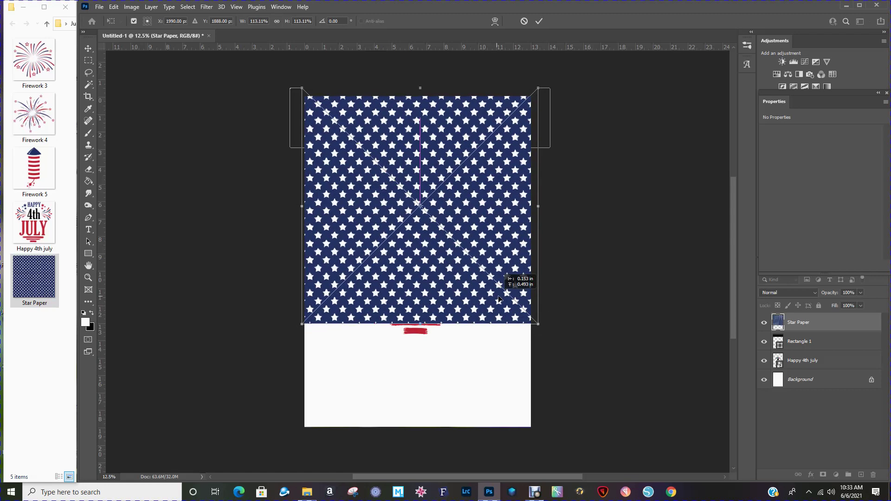
left_click_drag(498, 300, 495, 299)
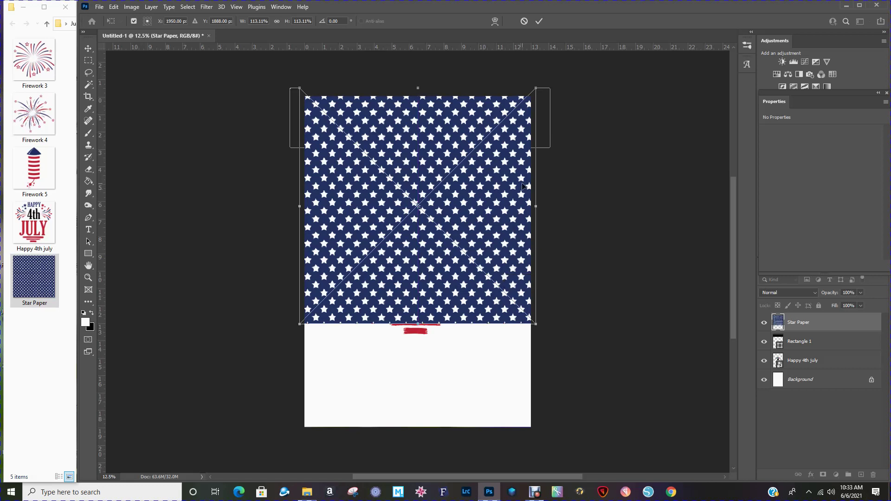
left_click(538, 22)
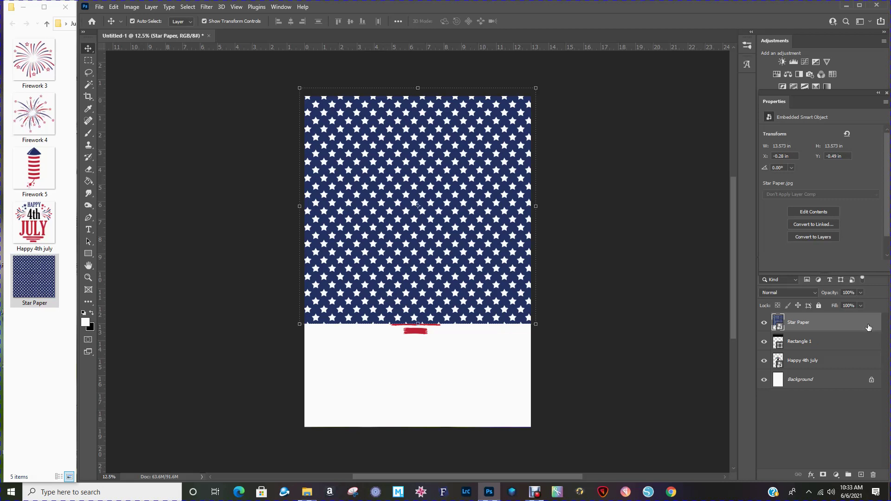
Clip the Star Paper layer to the black rectangle and shift the star pattern up to about Y -1.24 in
left_click_drag(872, 332, 872, 328)
left_click(872, 328, "alt")
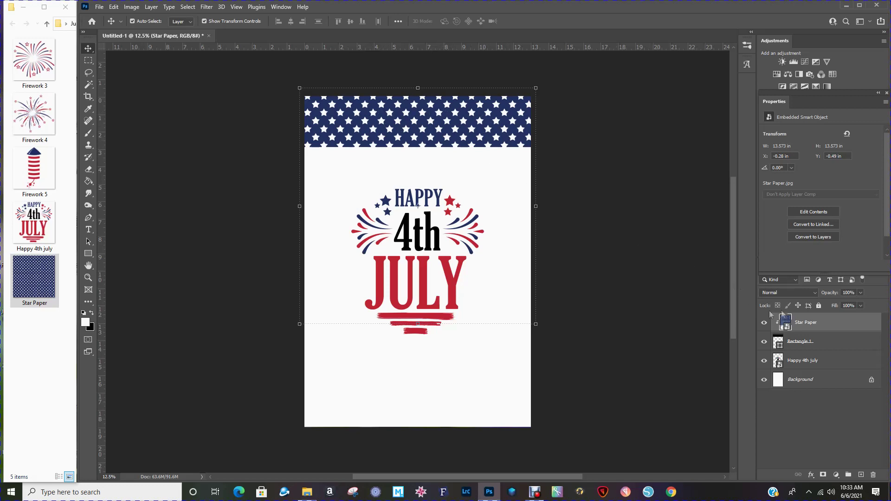
mouse_move(422, 129)
left_mouse_down()
mouse_move(421, 118)
mouse_move(431, 126)
left_mouse_up()
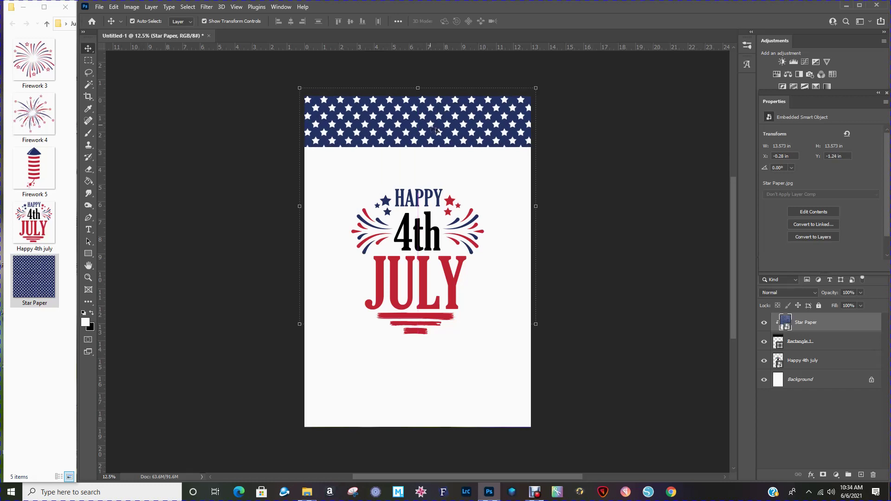
left_click(569, 186)
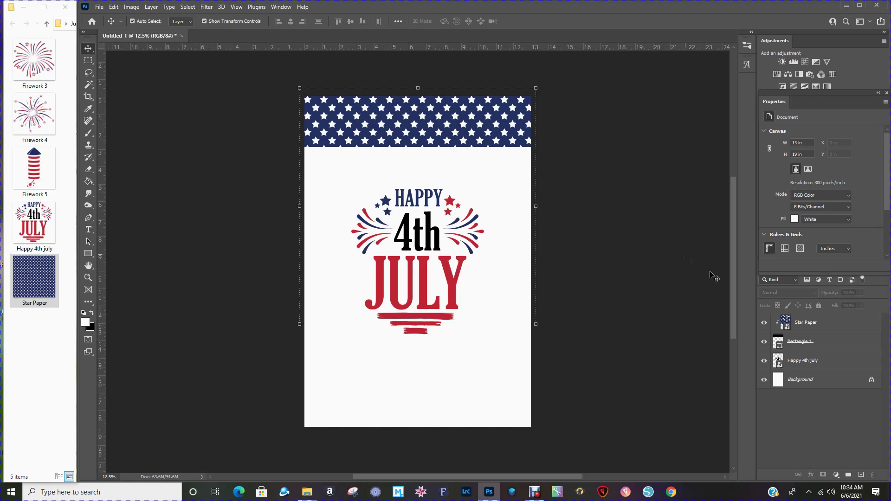
Merge the Star Paper layer and the rectangle beneath it into one layer
left_click(785, 324)
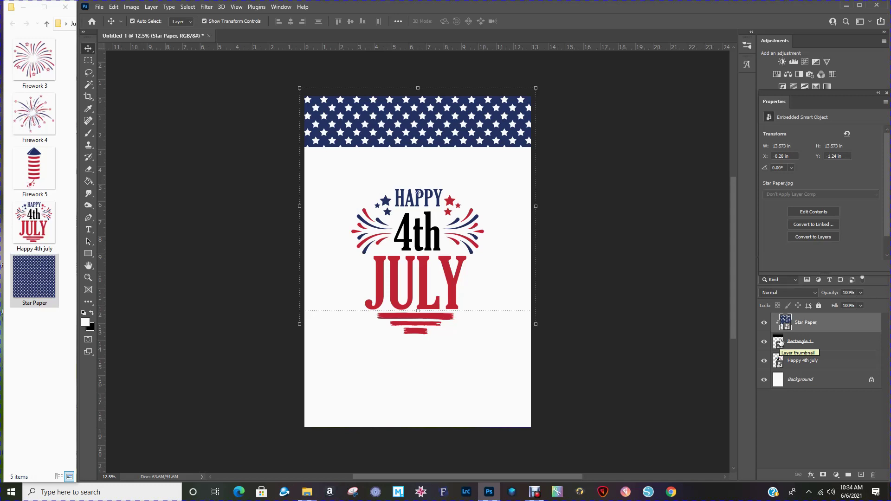
left_click(780, 343, "shift")
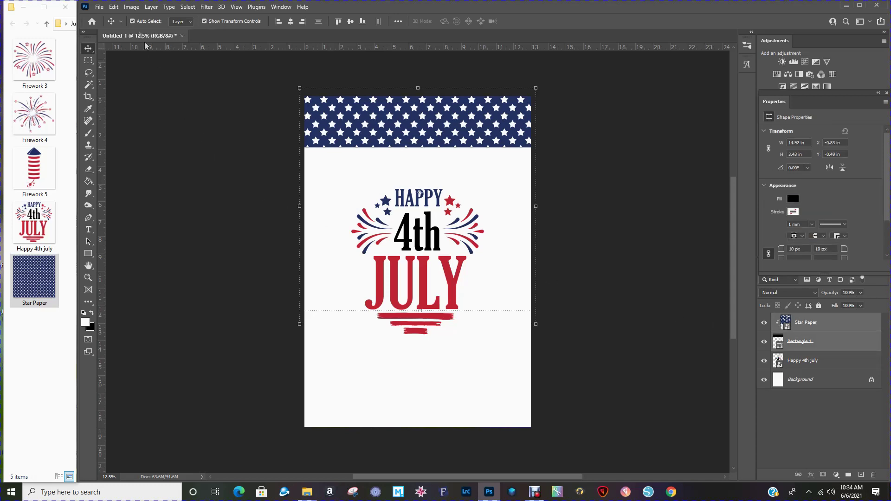
left_click(150, 8)
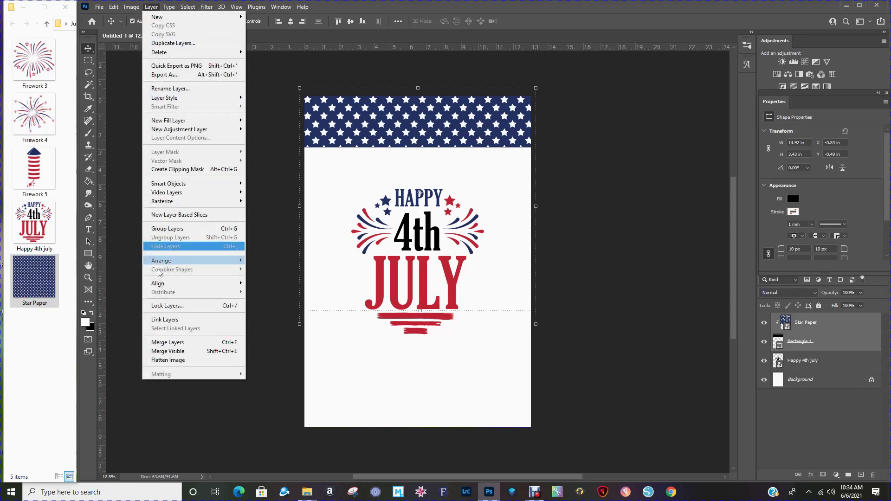
left_click(166, 344)
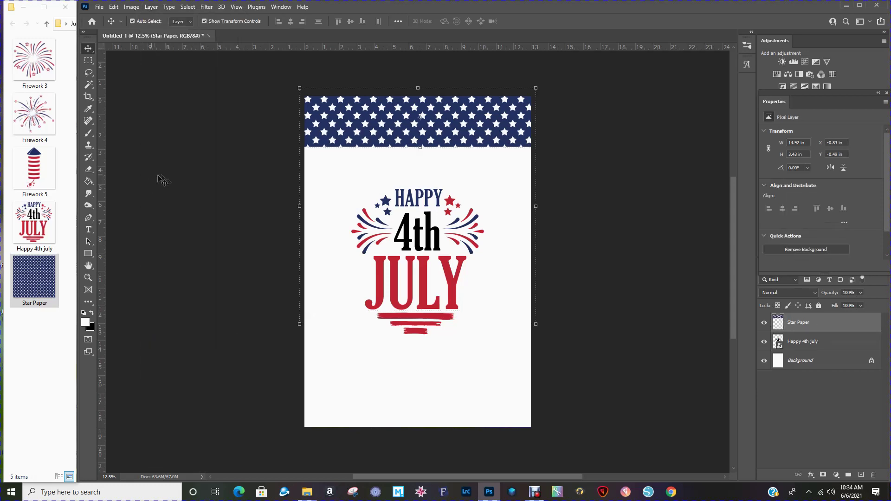
left_click(181, 179)
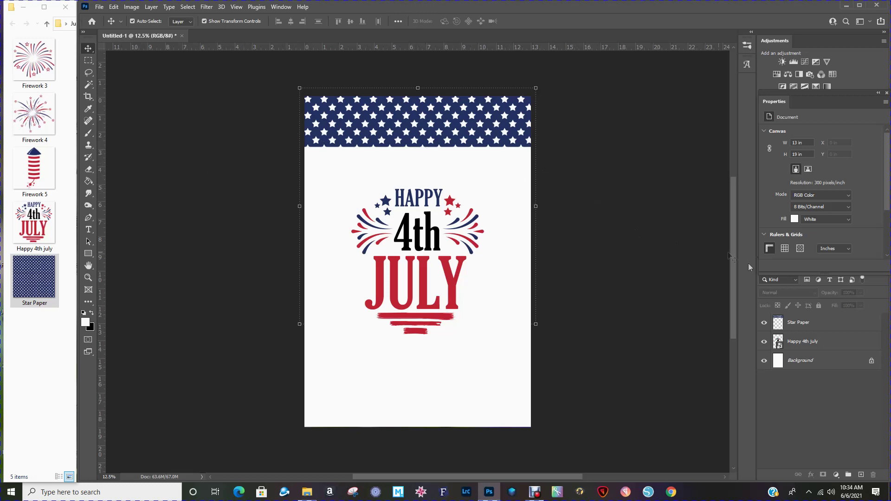
On a new layer above Star Paper, draw a thin black rectangle about 14.12 by 0.34 in along the star band's lower edge
left_click(784, 329)
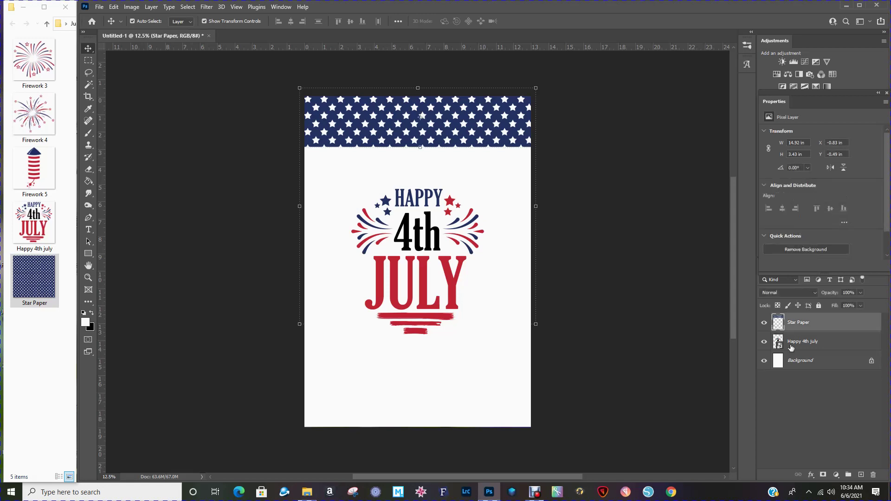
left_click(861, 475)
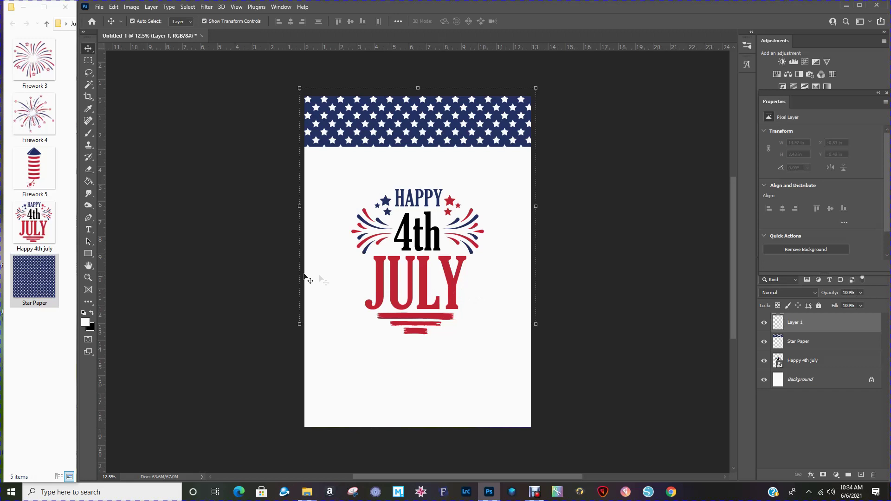
left_click(89, 254)
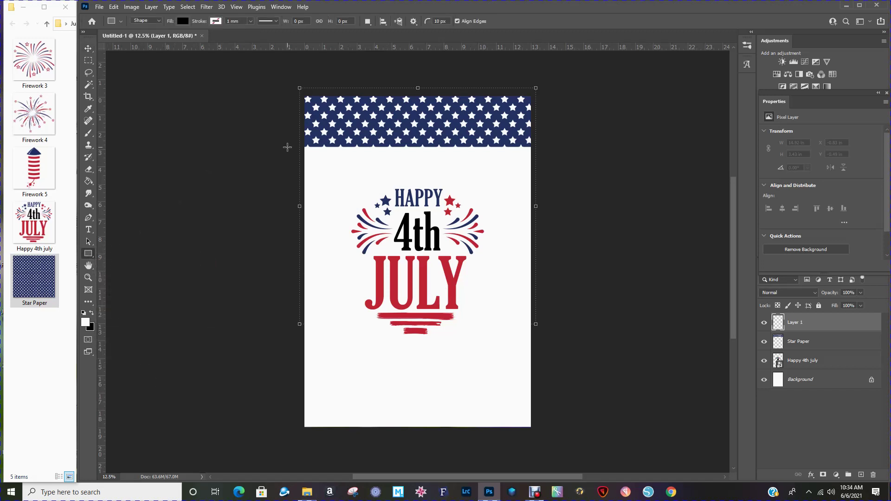
left_click_drag(295, 143, 540, 147)
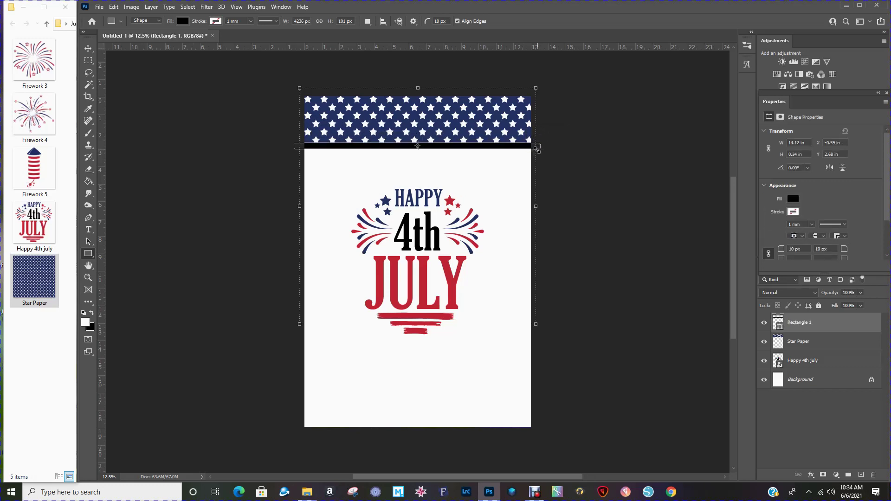
left_click(88, 48)
Fill the thin strip below the star band with orange d57c08
scroll(396, 152, "up", 1)
scroll(396, 153, "up", 4)
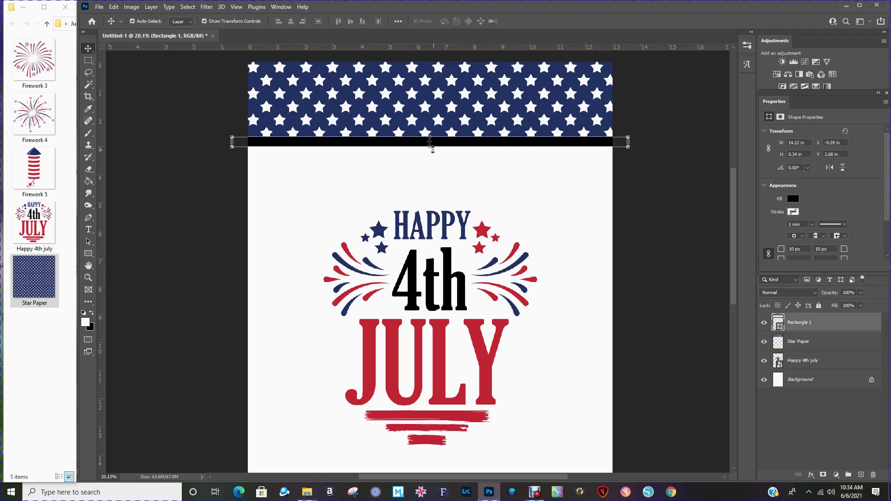
left_click(792, 198)
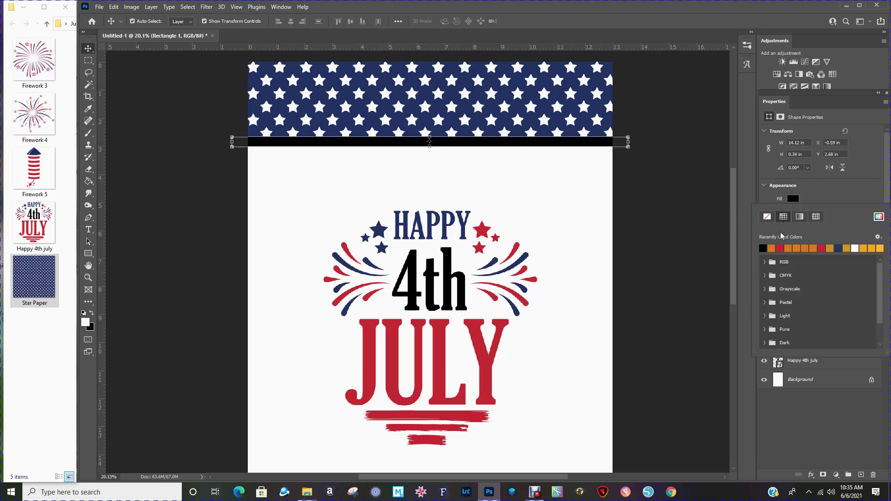
left_click(772, 248)
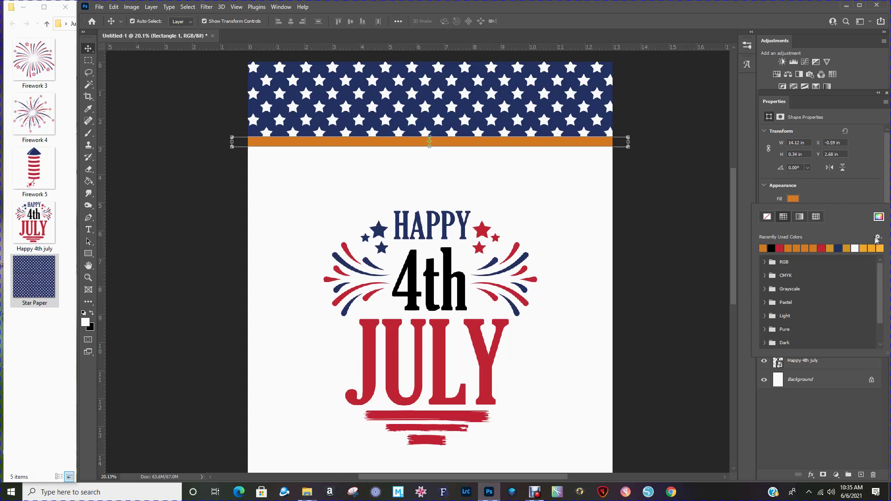
left_click(878, 216)
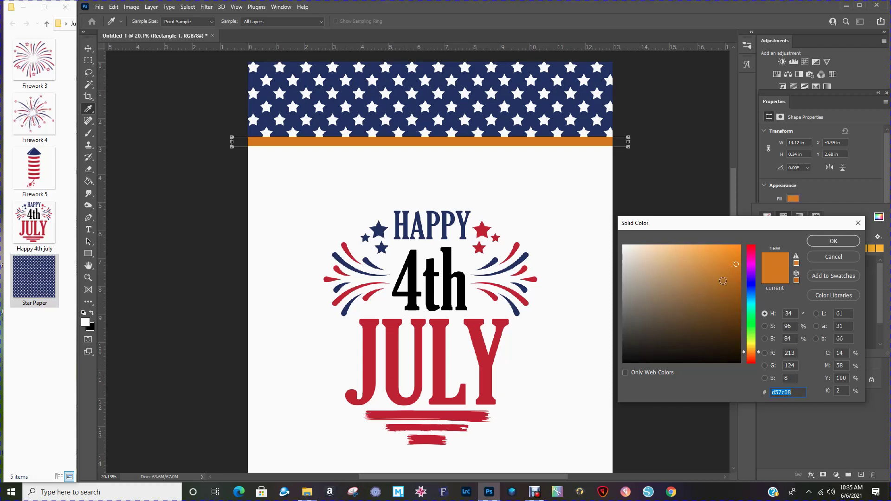
left_click(833, 240)
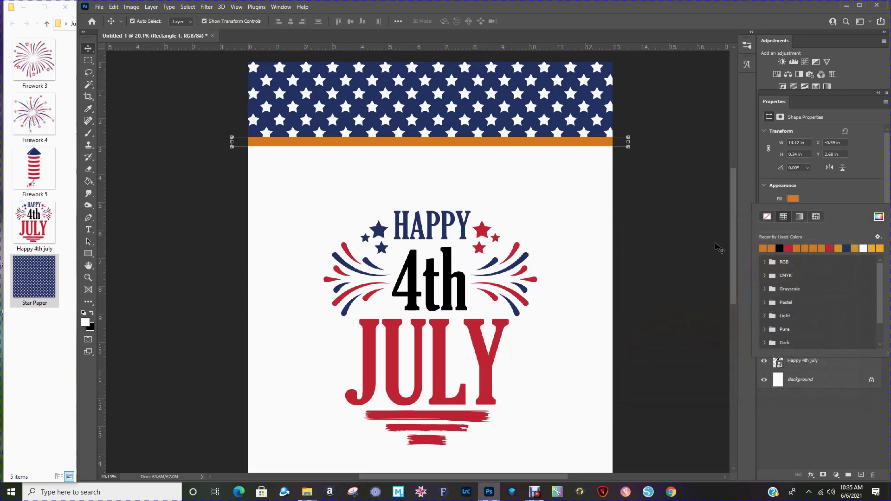
left_click(636, 199)
left_click(636, 198)
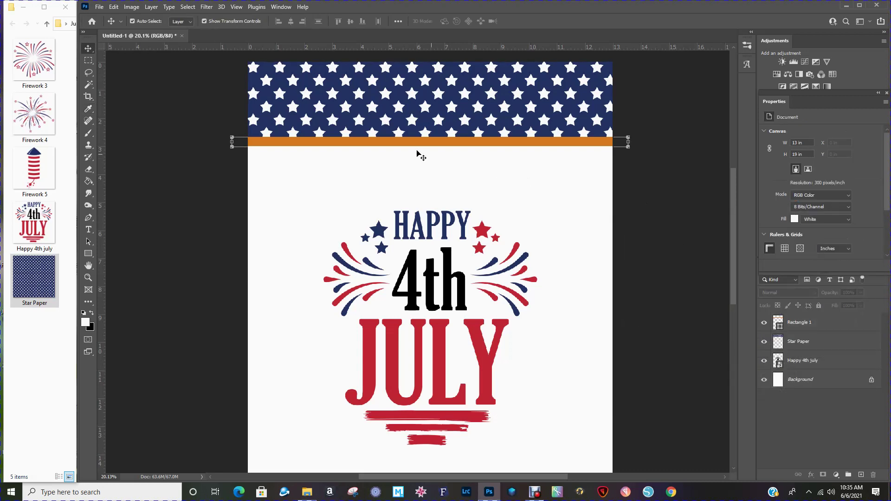
Reduce the orange strip's height to about 0.26 in, keeping its upper edge against the star band
scroll(424, 145, "up", 2)
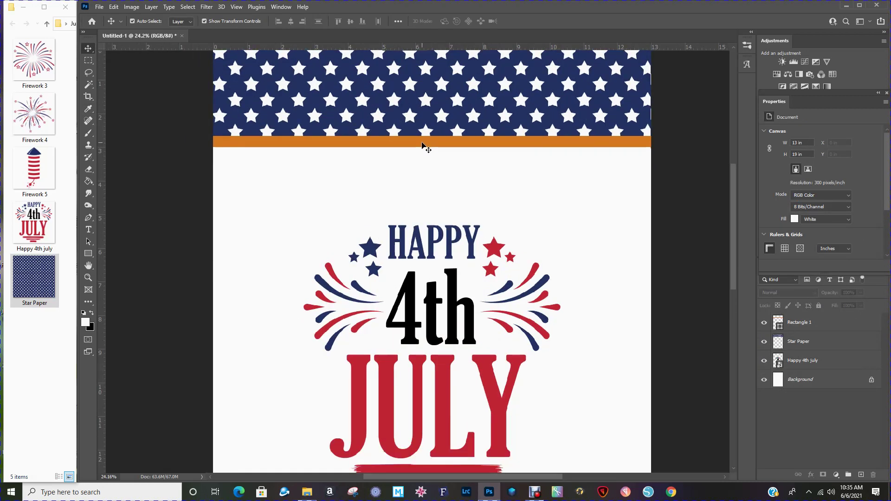
left_click(423, 145)
left_click_drag(431, 148, 431, 146)
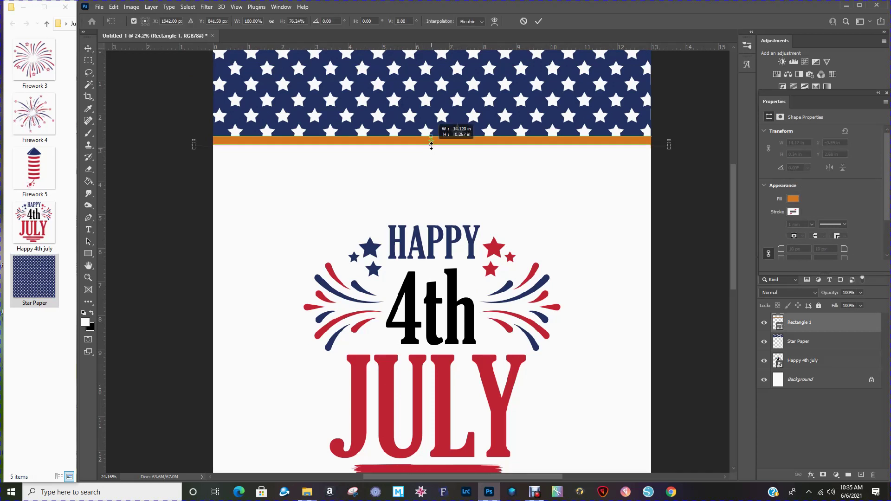
left_click(539, 22)
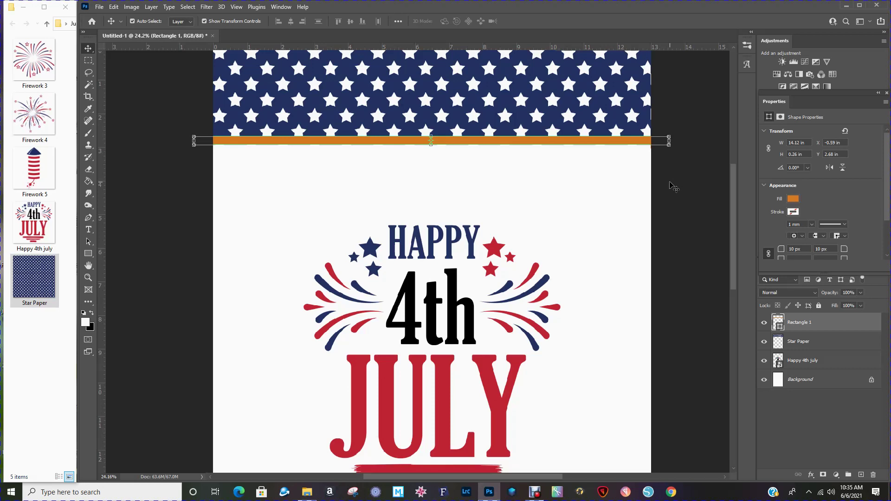
Duplicate the orange strip directly beneath the original at about Y 2.93 in and stretch the copy to about 0.42 in high
key("ctrl")
key("ctrl+j")
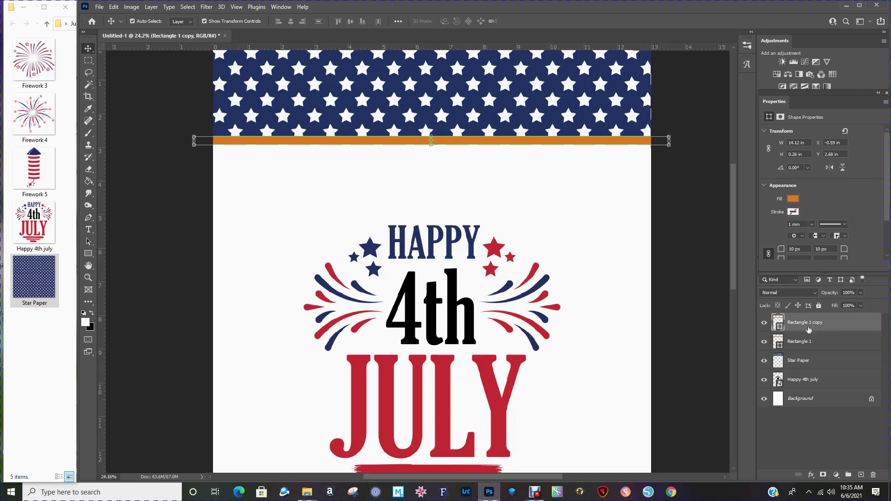
left_click_drag(492, 144, 493, 155)
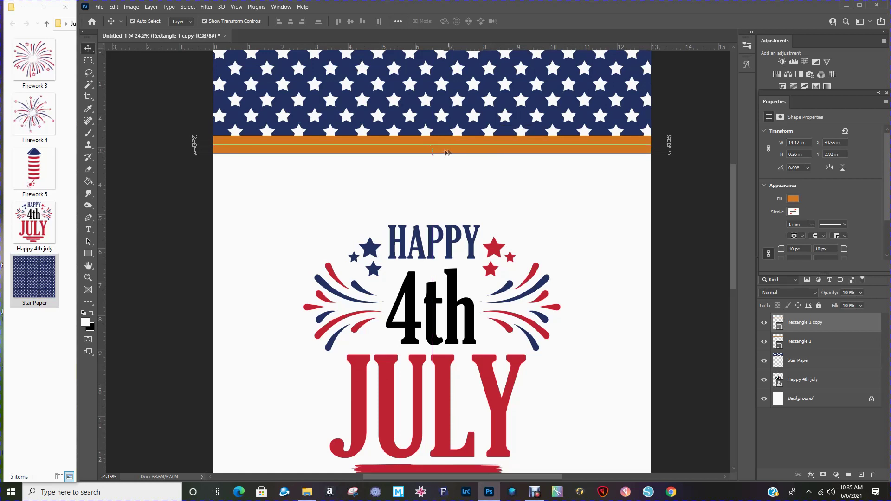
key("ctrl+t")
left_click_drag(431, 153, 433, 159)
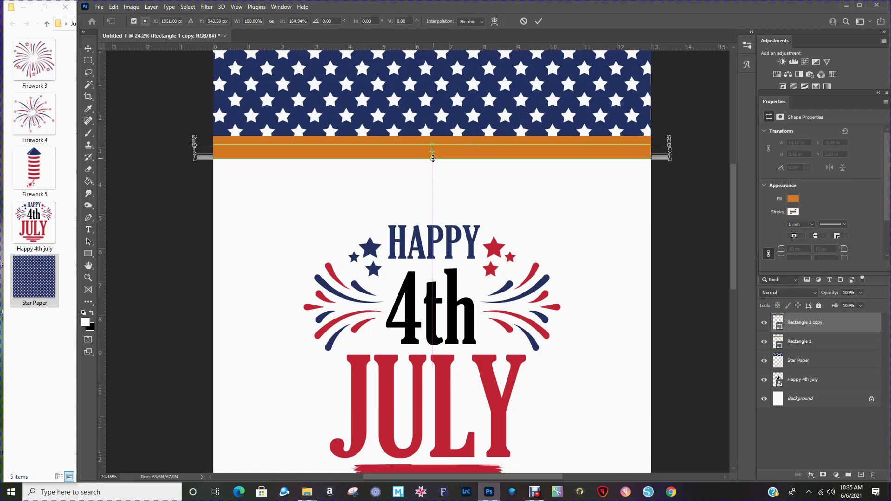
left_click(538, 20)
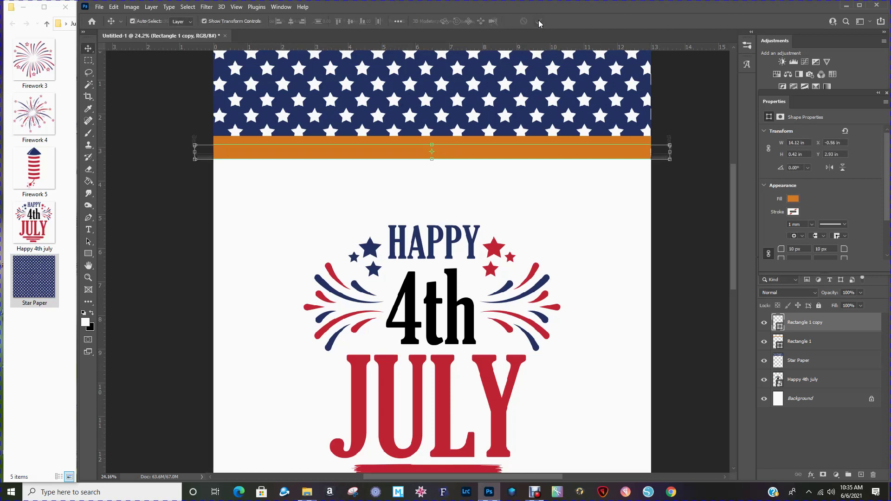
Recolour the lower strip with the red c12133 sampled from the JULY lettering
left_click(794, 199)
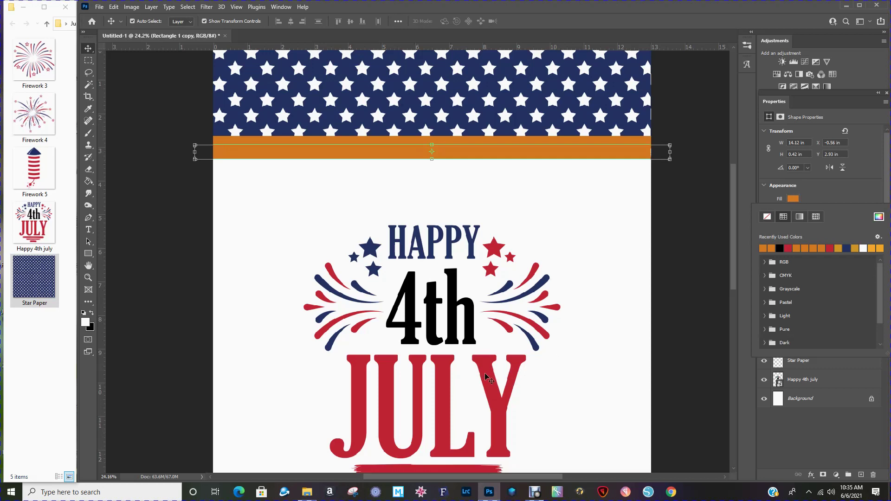
left_click(878, 217)
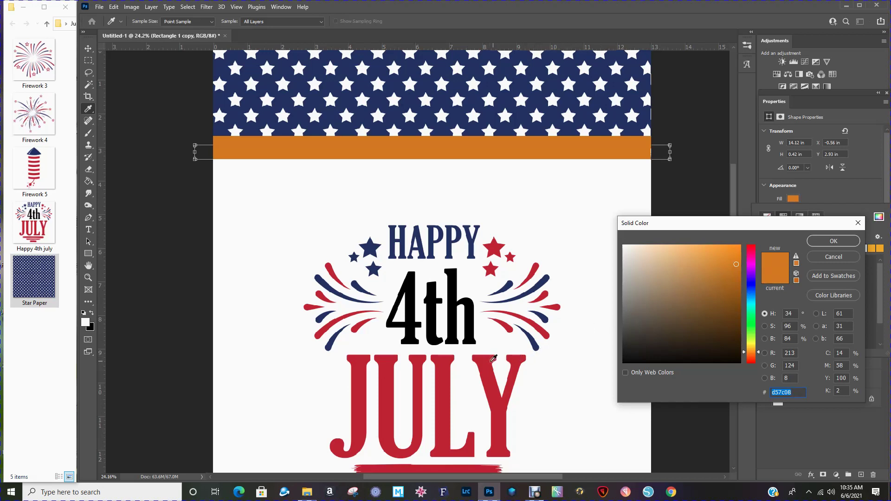
left_click(487, 360)
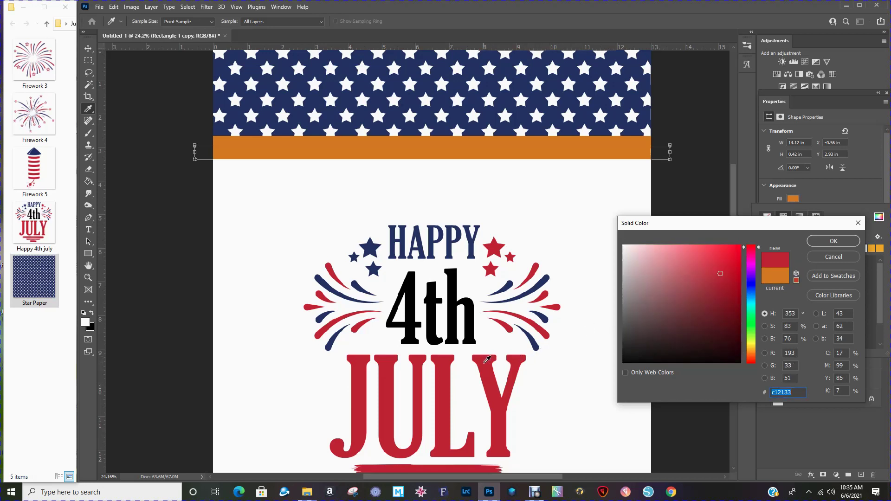
left_click(828, 241)
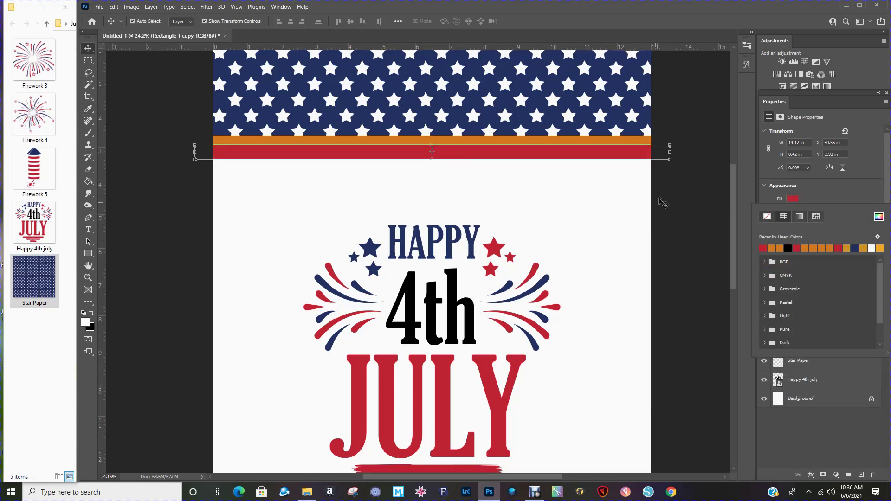
left_click(88, 48)
left_click(126, 95)
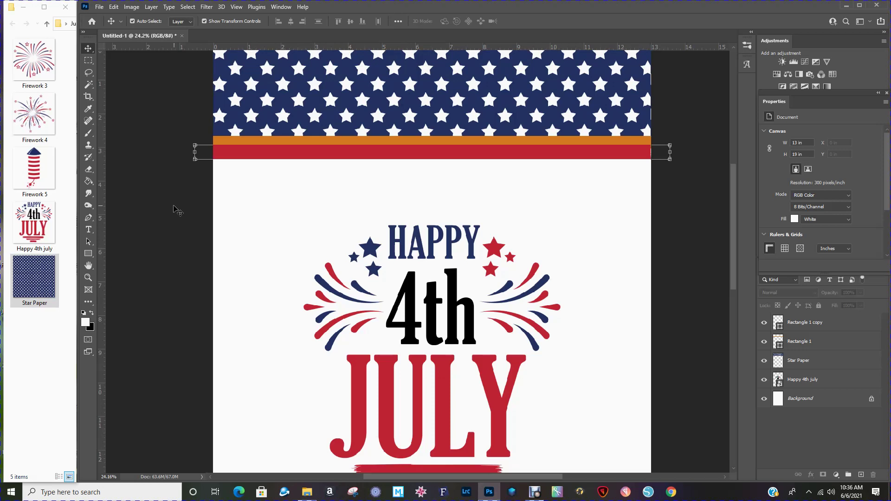
Align the red strip horizontally with the orange strip at X -0.59 in and increase its height to about 0.52 in
mouse_move(377, 154)
left_mouse_down()
mouse_move(372, 161)
mouse_move(373, 153)
left_mouse_up()
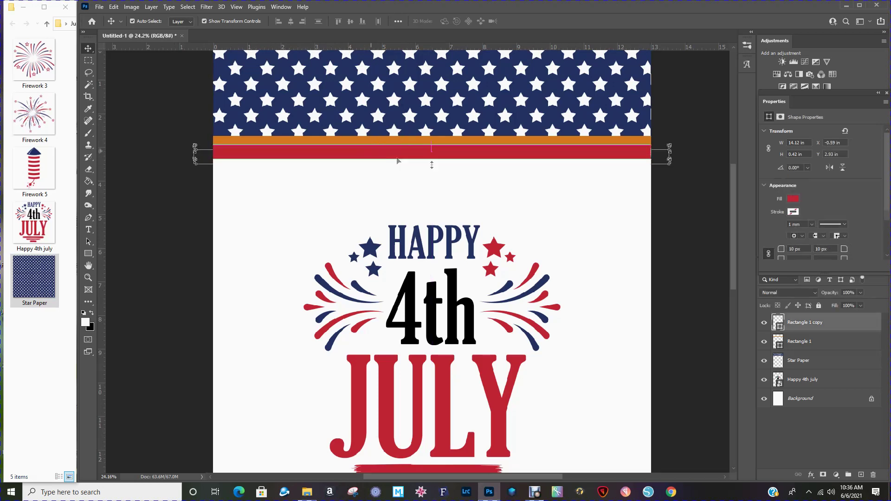
left_click_drag(431, 160, 432, 161)
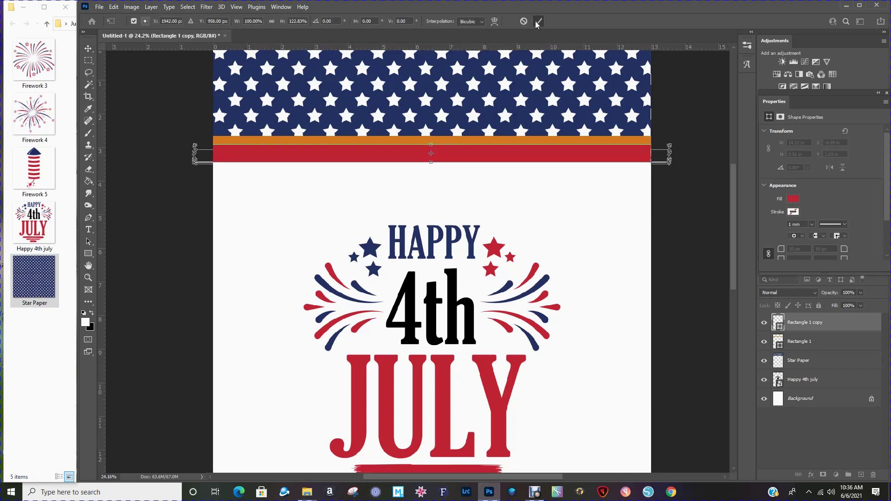
left_click(538, 21)
left_click(626, 208)
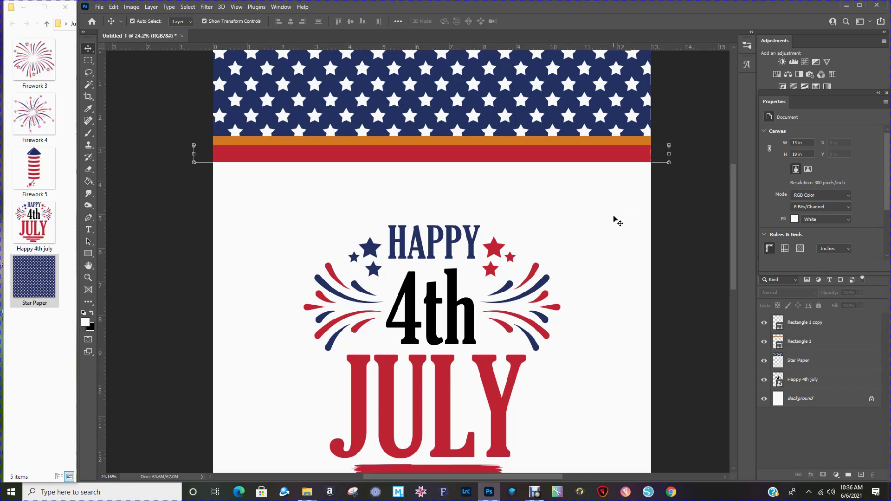
Duplicate the Star Paper band and place the copy along the page's bottom edge at about X -0.59 in, Y 15.74 in
scroll(592, 204, "down", 1)
scroll(595, 210, "down", 1)
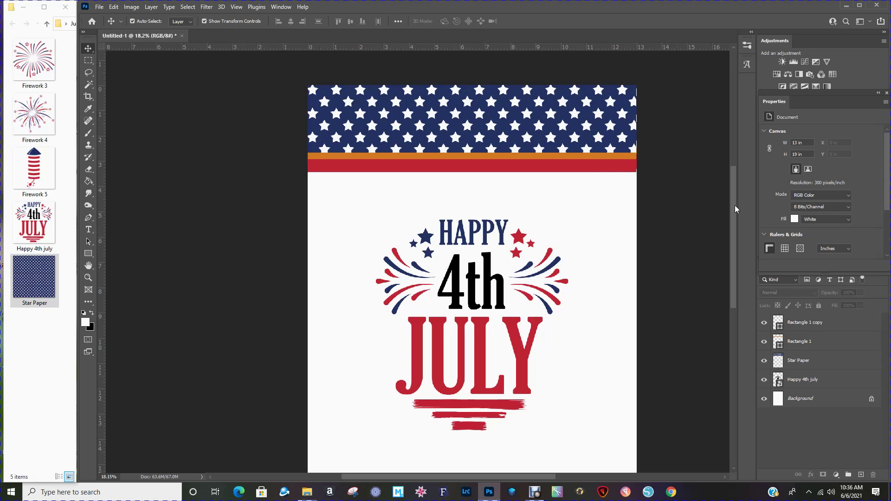
scroll(733, 218, "down", 4)
scroll(608, 230, "down", 1)
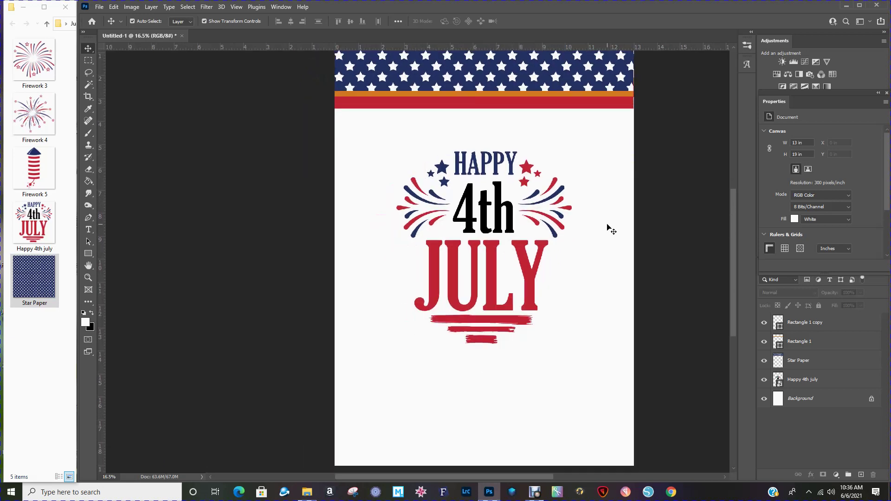
left_click(575, 72)
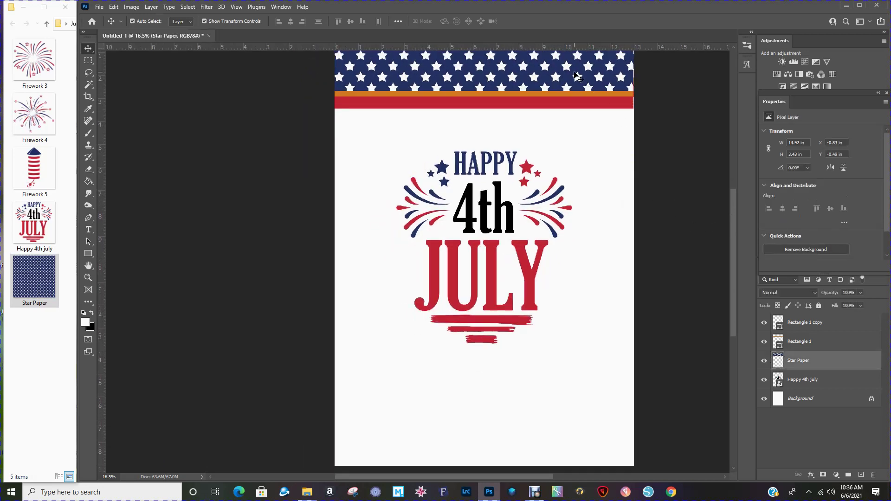
left_click_drag(574, 73, 574, 69, "alt")
left_click_drag(575, 75, 578, 349)
left_click_drag(591, 422, 581, 444)
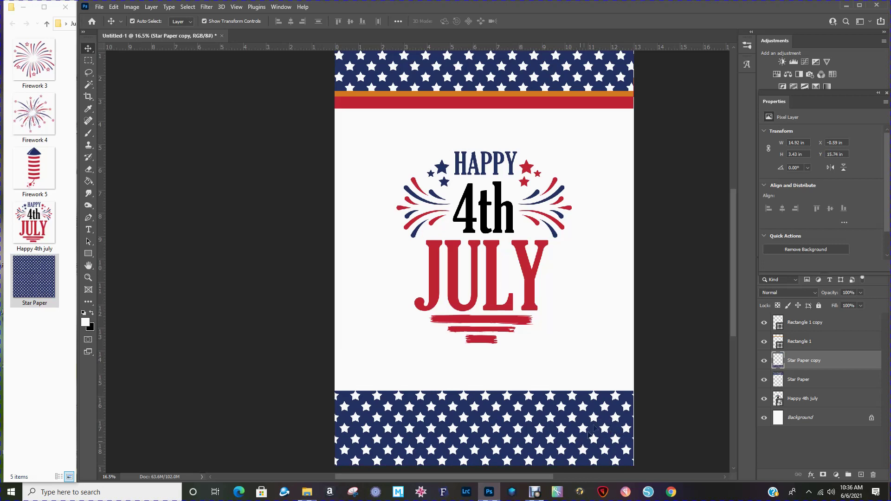
Duplicate the orange and red strips and stack the copies above the bottom star band, with orange against the stars and red above it
left_click(550, 94)
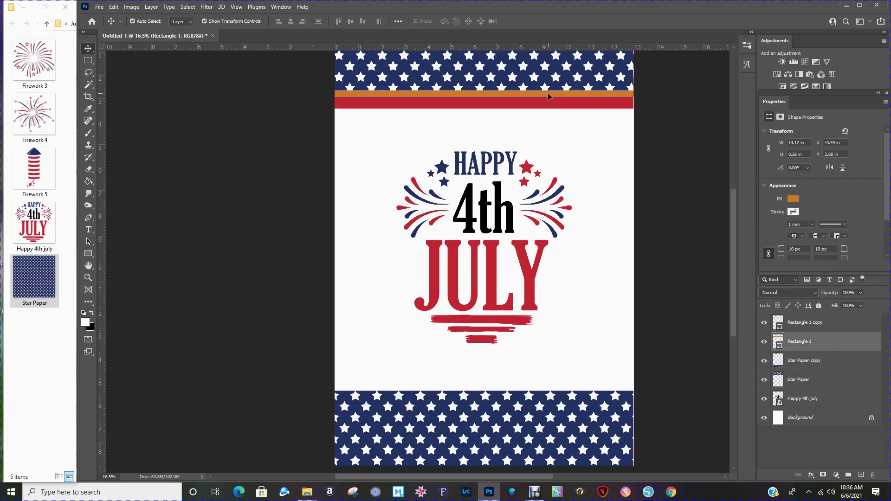
key("ctrl+j")
left_click_drag(547, 93, 551, 388)
left_click(533, 104)
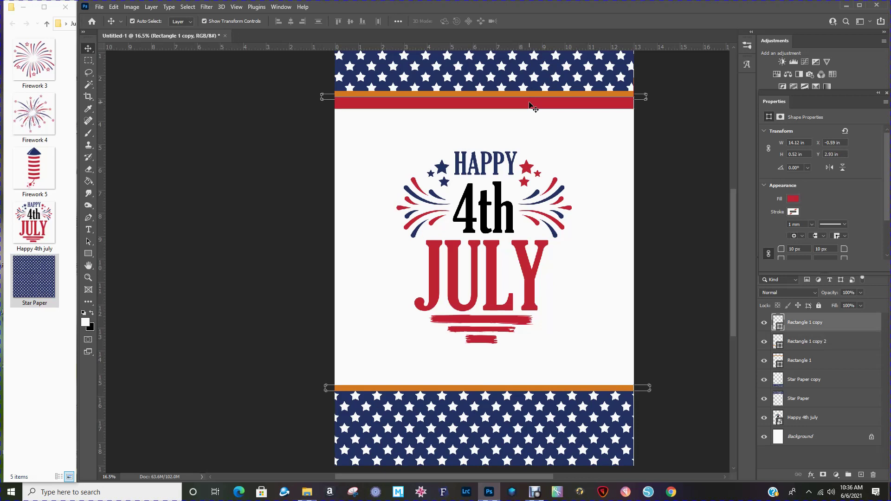
left_click_drag(533, 104, 531, 378)
left_click(675, 274)
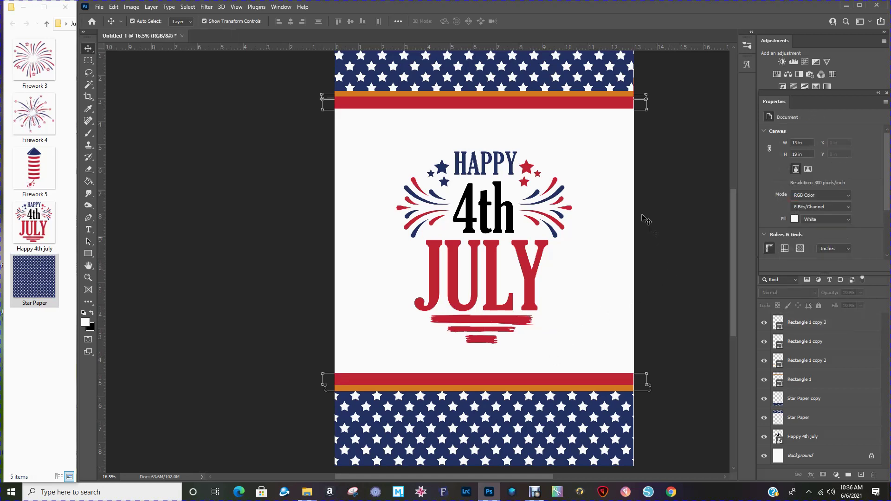
Place the Firework 3 image above the title artwork, scaled to about 38% and overlapping the J of JULY at about X 1.51 in, Y 10.01 in
scroll(561, 298, "down", 1)
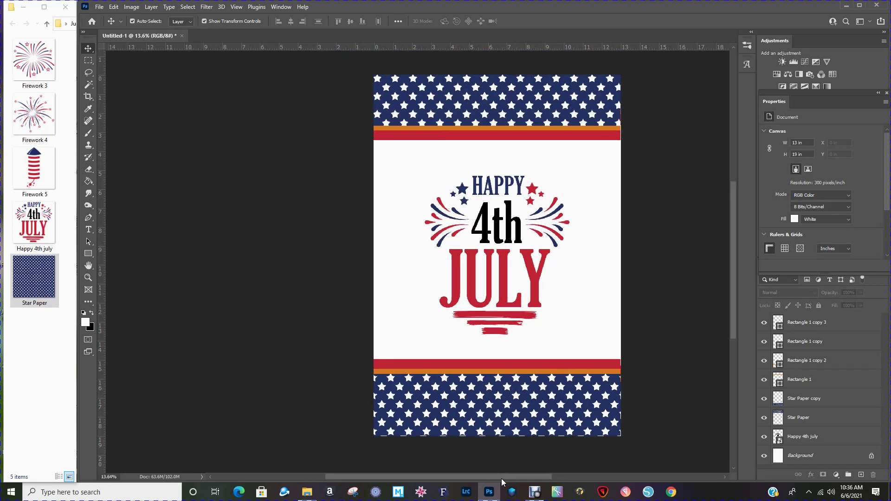
left_click_drag(503, 478, 524, 475)
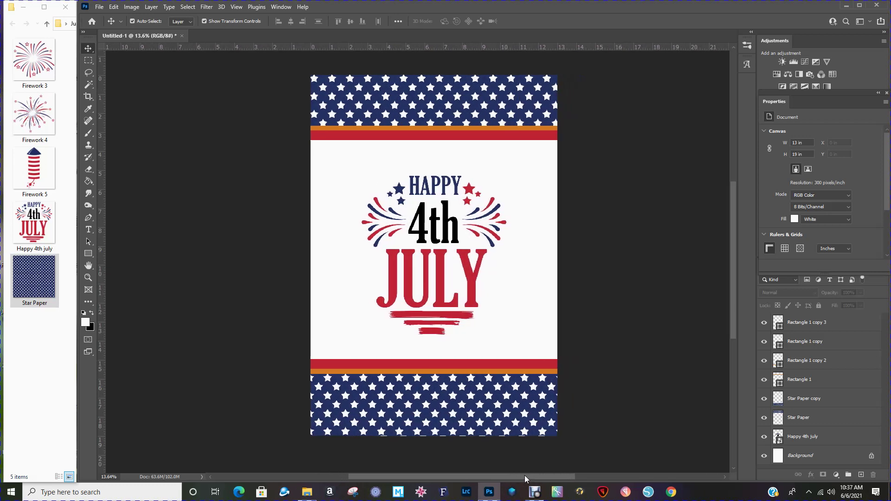
scroll(737, 290, "up", 2)
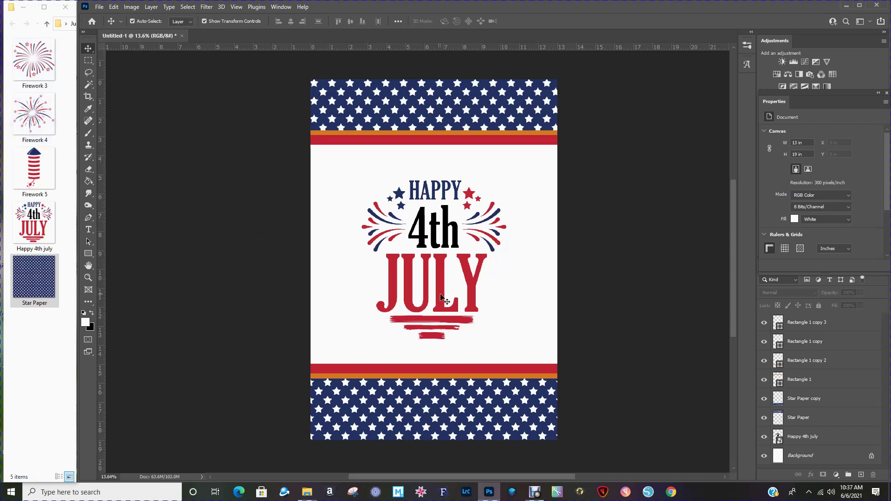
scroll(441, 295, "up", 3)
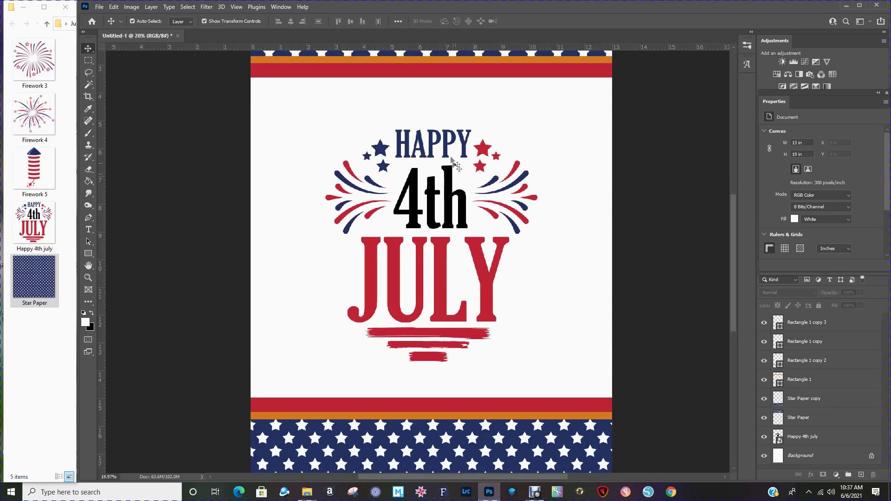
left_click(443, 273)
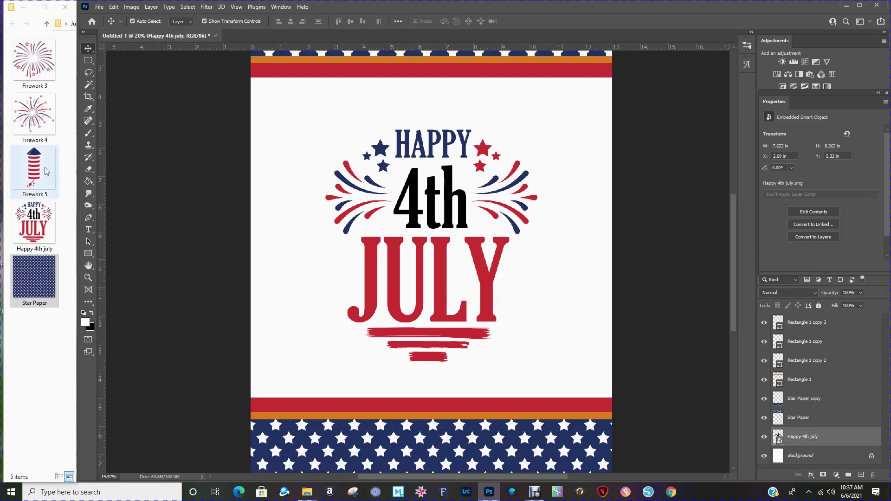
left_click_drag(35, 70, 364, 264)
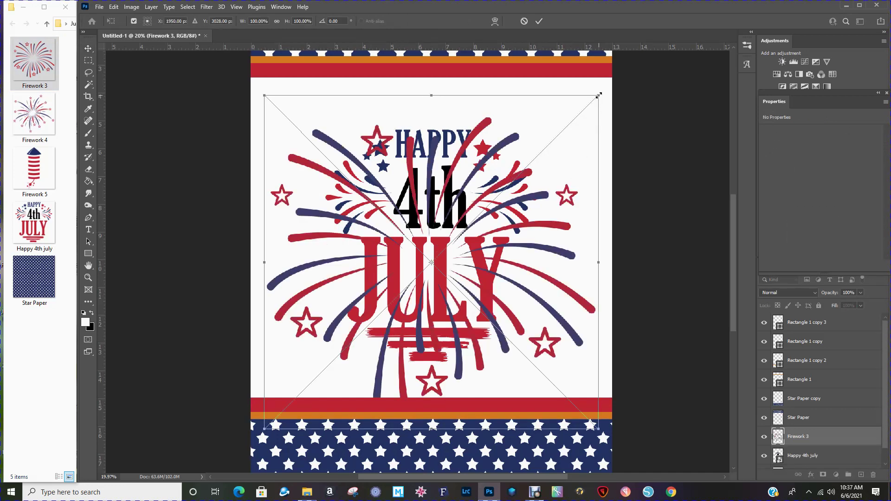
left_click_drag(598, 95, 331, 279)
left_click_drag(324, 388, 359, 330)
left_click_drag(407, 259, 425, 242)
left_click_drag(370, 344, 367, 353)
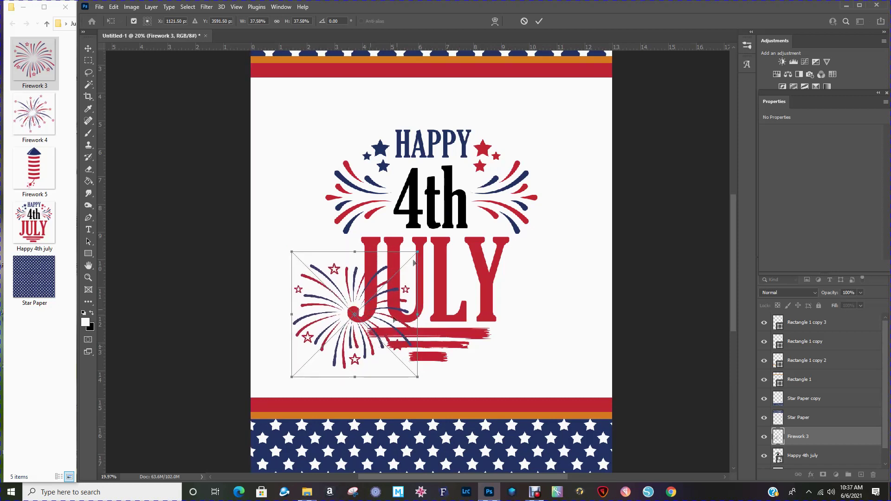
left_click(538, 21)
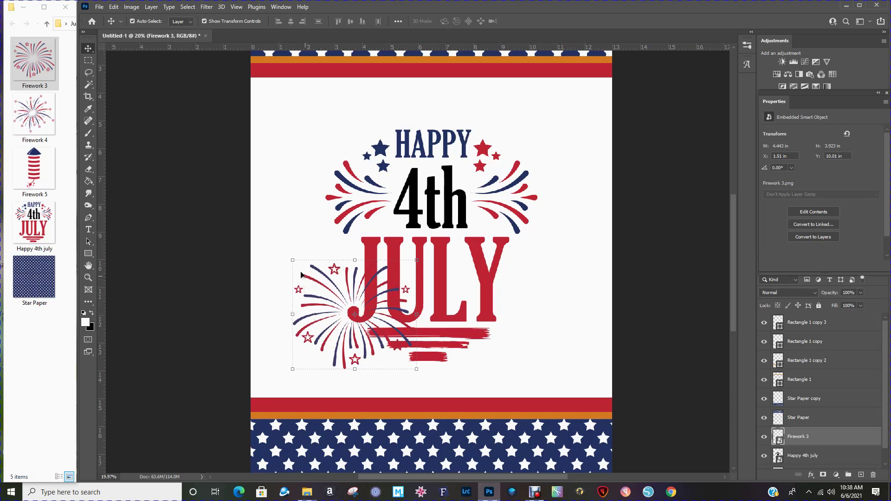
Enlarge the Firework 3 burst to about 4.58 in wide and position it at about X 1.48 in, Y 10.02 in
left_click_drag(291, 260, 287, 250)
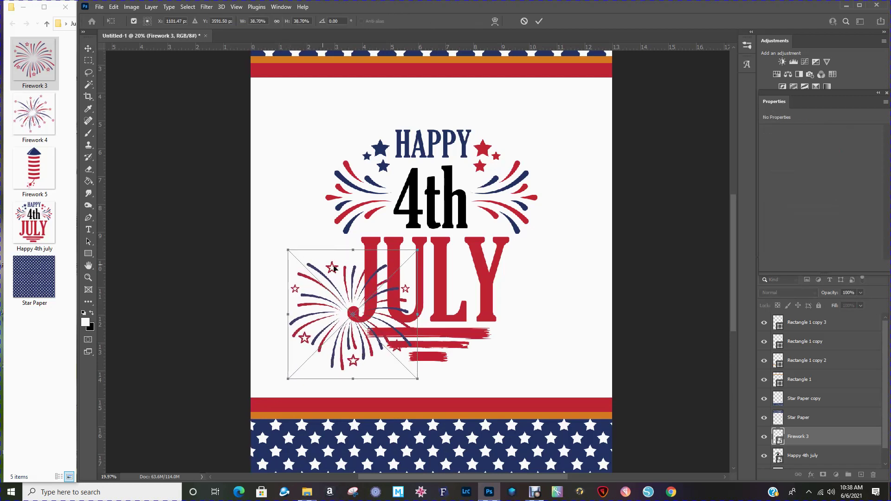
left_click_drag(339, 358, 345, 366)
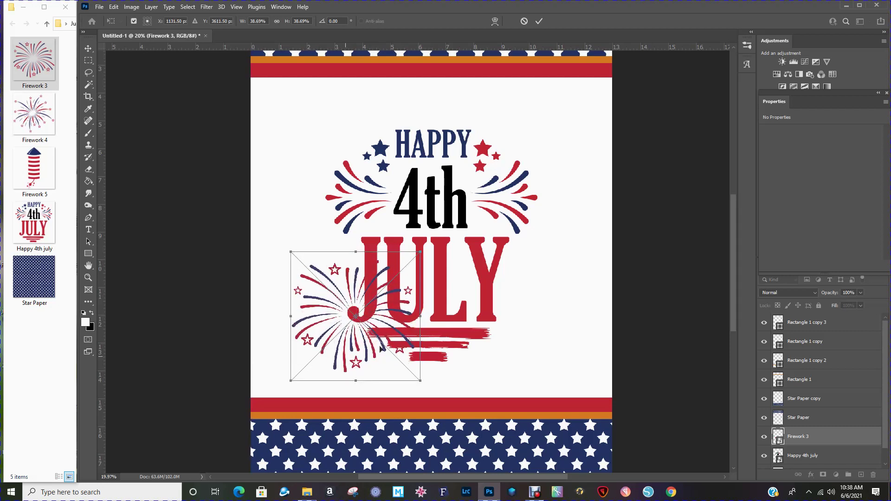
key("Return")
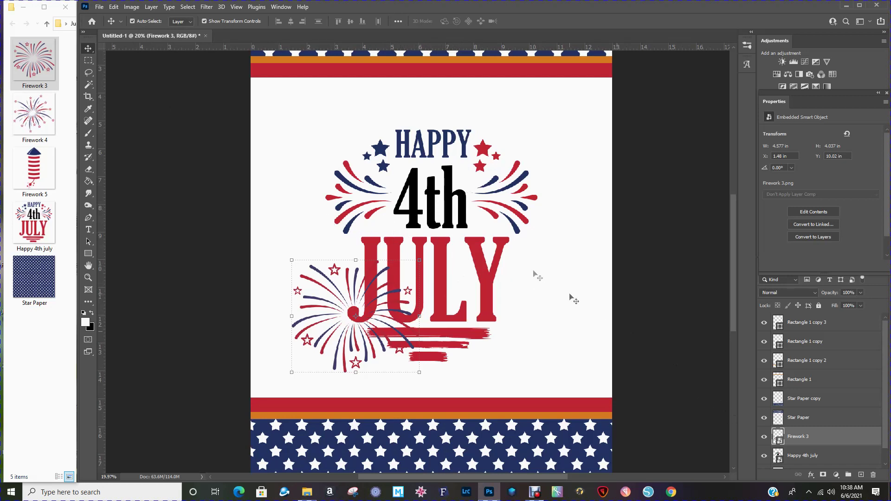
Place Firework 4 between the Background and title layers, about 3.58 in wide, behind the LY of JULY at about X 5.92 in, Y 8.59 in
left_click(504, 273)
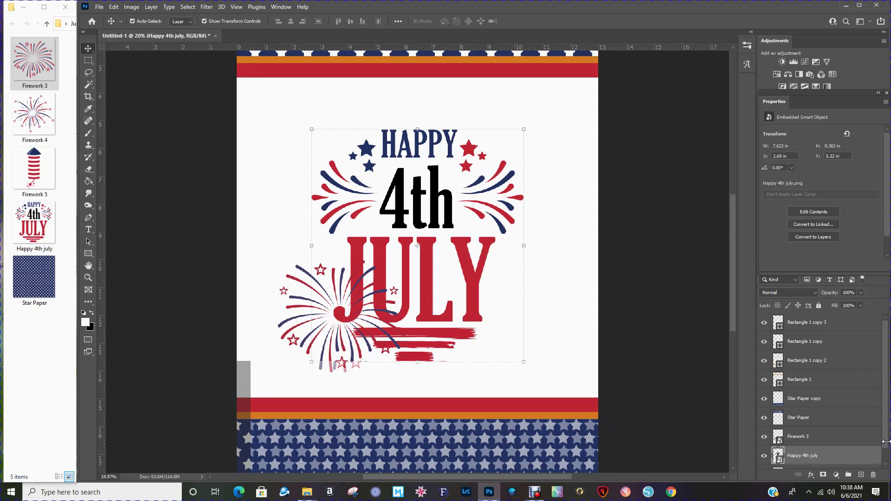
scroll(884, 441, "down", 1)
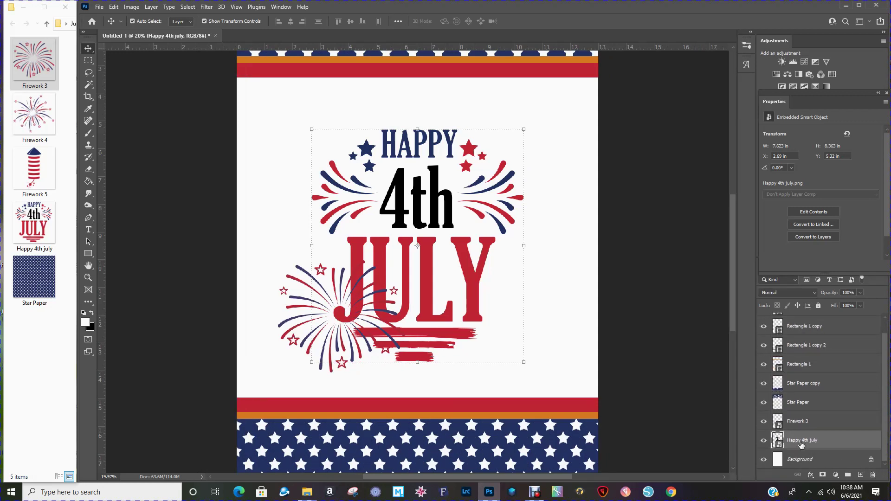
left_click(780, 459)
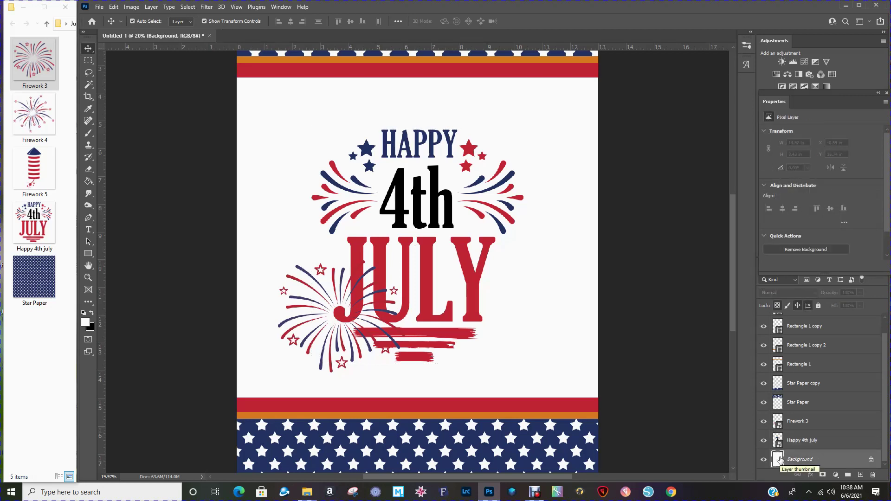
left_click(777, 439)
left_click(776, 459)
left_click_drag(34, 113, 433, 258)
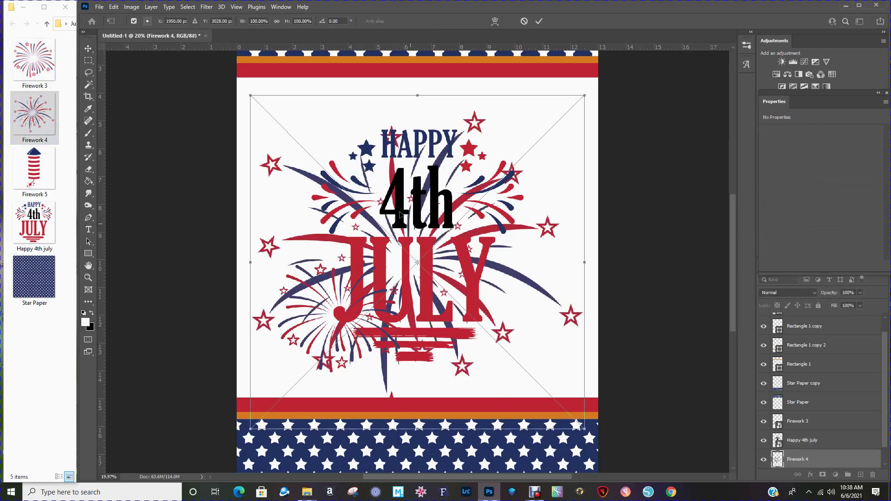
left_click_drag(249, 95, 469, 313)
left_click_drag(523, 386, 449, 285)
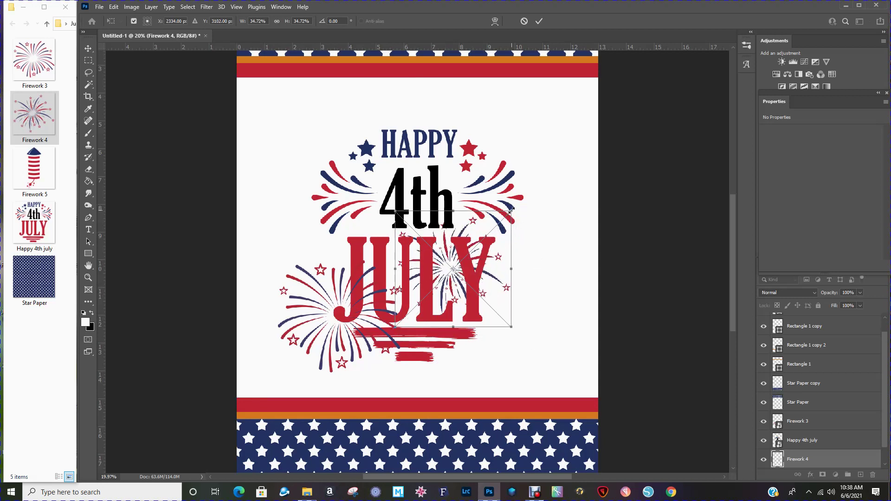
left_click_drag(511, 209, 496, 226)
mouse_move(450, 284)
left_mouse_down()
mouse_move(467, 267)
mouse_move(457, 273)
left_mouse_up()
left_click(536, 24)
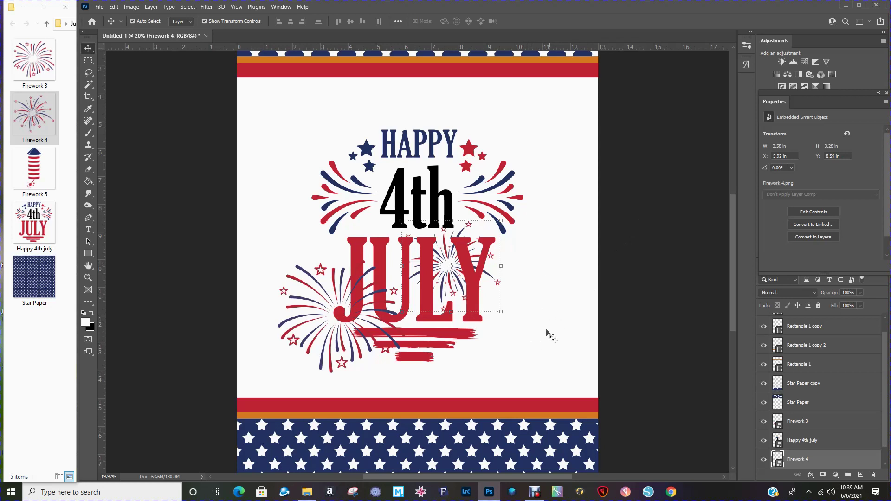
Place Firework 5 at the top of the layer stack, scaled to about 31%, tilted slightly counter-clockwise and positioned to the lower right of JULY
scroll(859, 383, "up", 1)
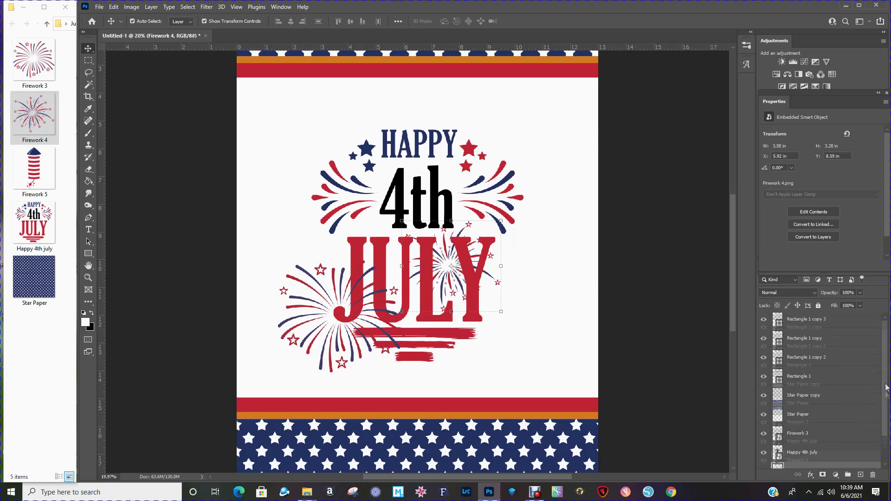
left_click(781, 323)
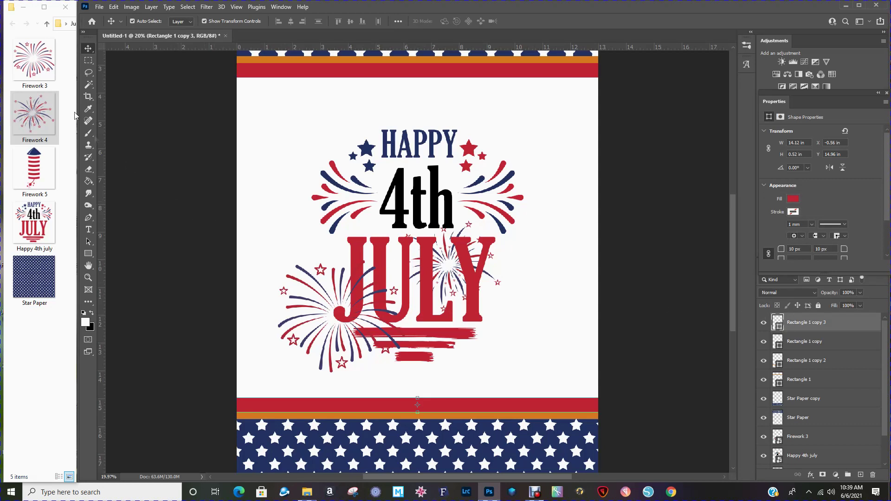
left_click_drag(35, 168, 523, 315)
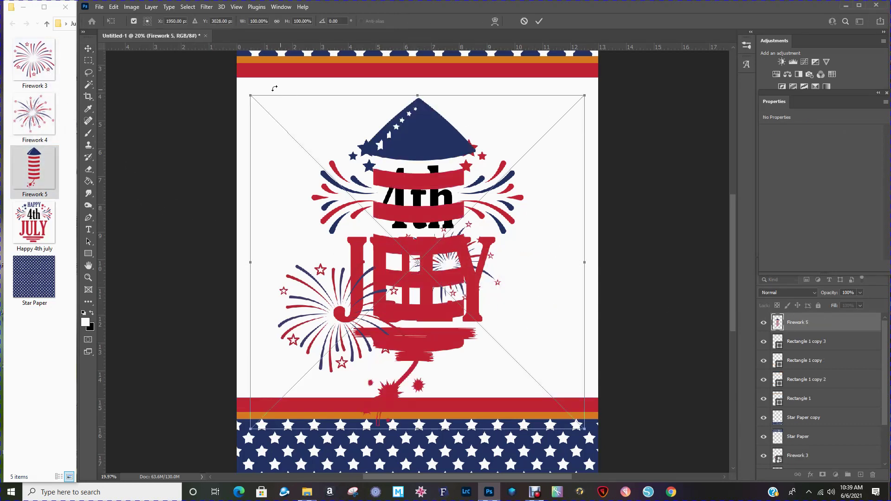
left_click_drag(249, 95, 499, 314)
left_click_drag(538, 341, 531, 300)
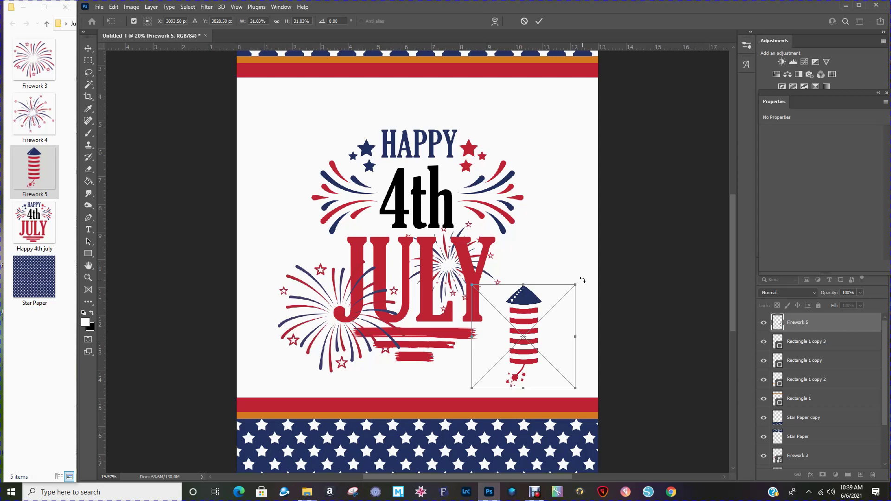
left_click_drag(582, 280, 562, 284)
left_click_drag(521, 323, 521, 315)
left_click(539, 21)
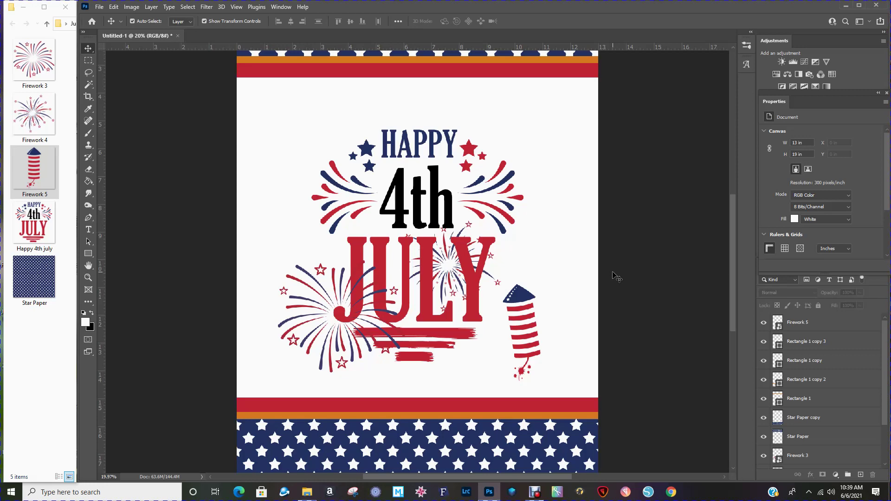
Apply an Inner Bevel emboss and a Multiply drop shadow with 35% opacity and 17 px distance to the Happy 4th july layer
scroll(592, 283, "down", 3)
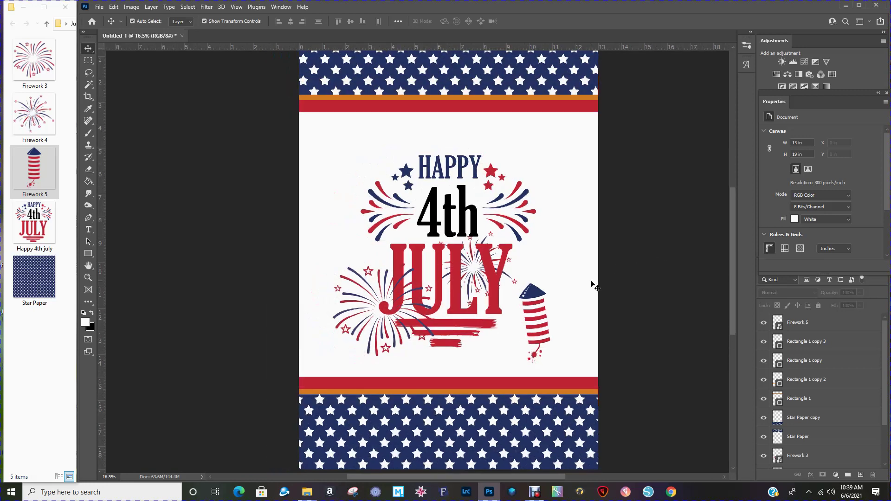
scroll(591, 283, "down", 1)
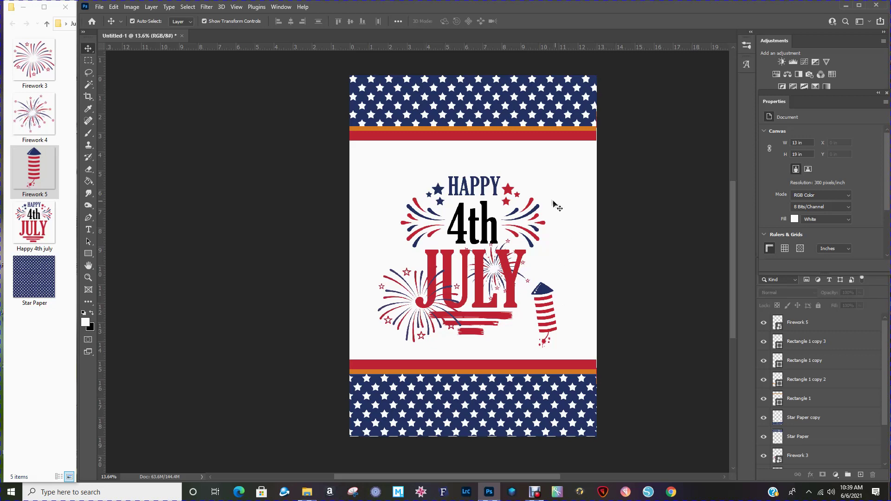
scroll(553, 200, "up", 1)
scroll(553, 201, "up", 1)
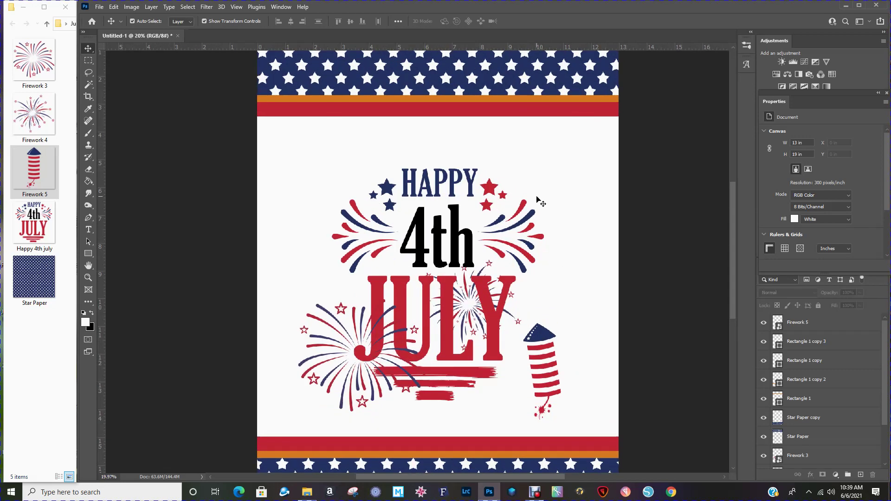
scroll(546, 199, "up", 1)
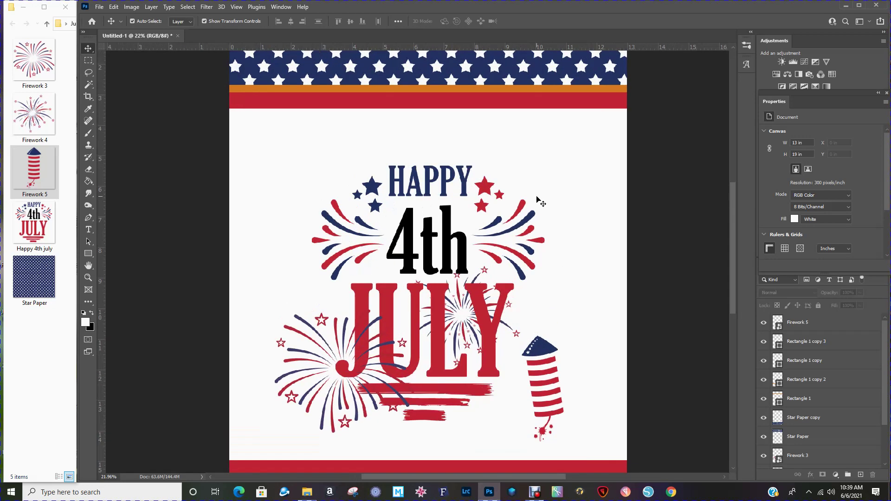
left_click(449, 232)
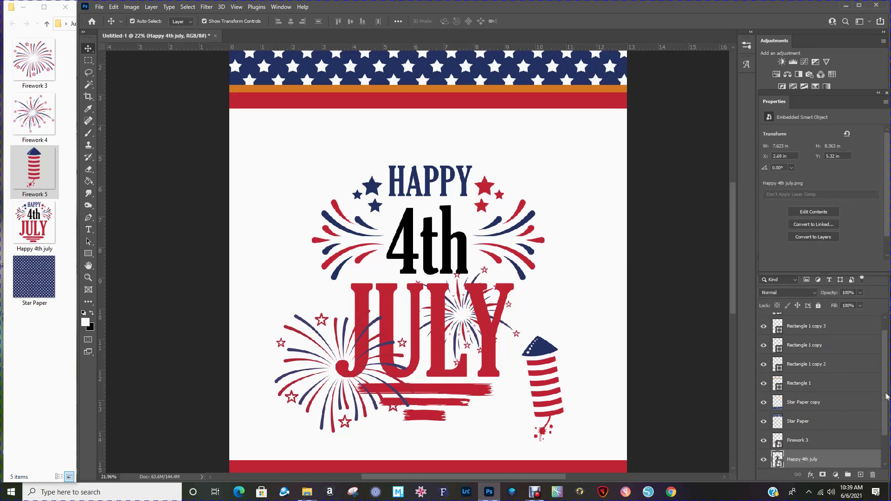
left_click_drag(884, 398, 884, 441)
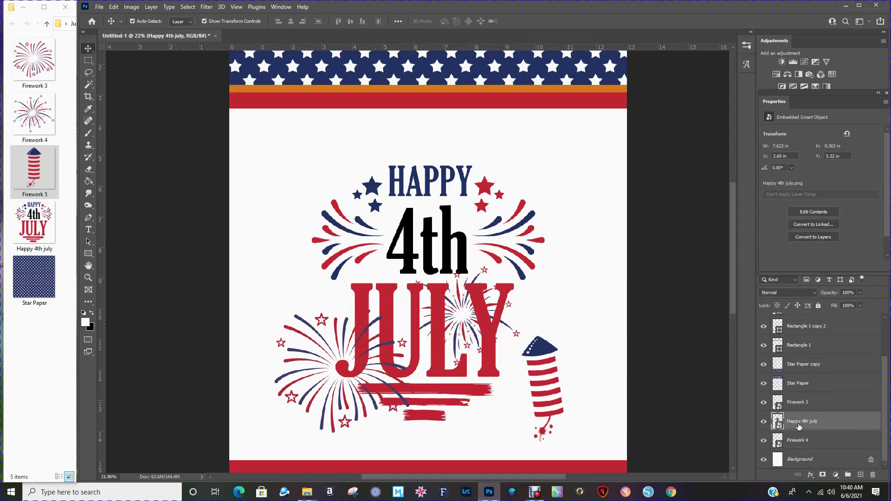
double_click(875, 423)
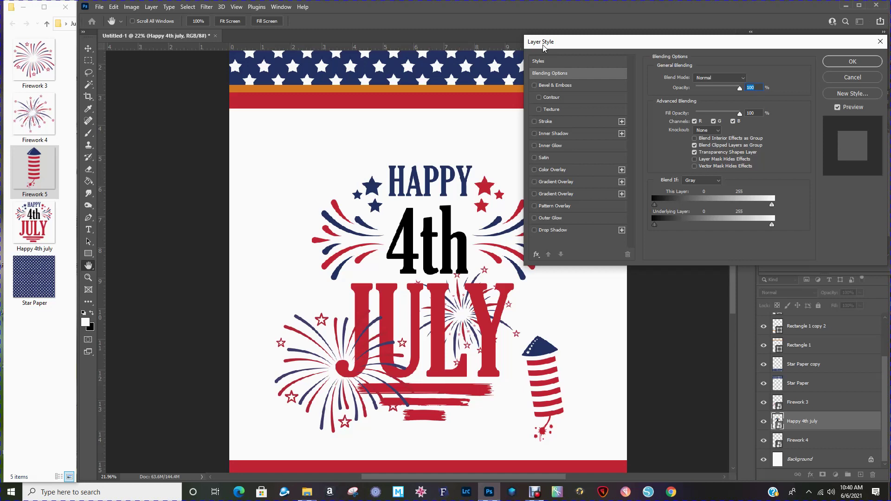
left_click(546, 87)
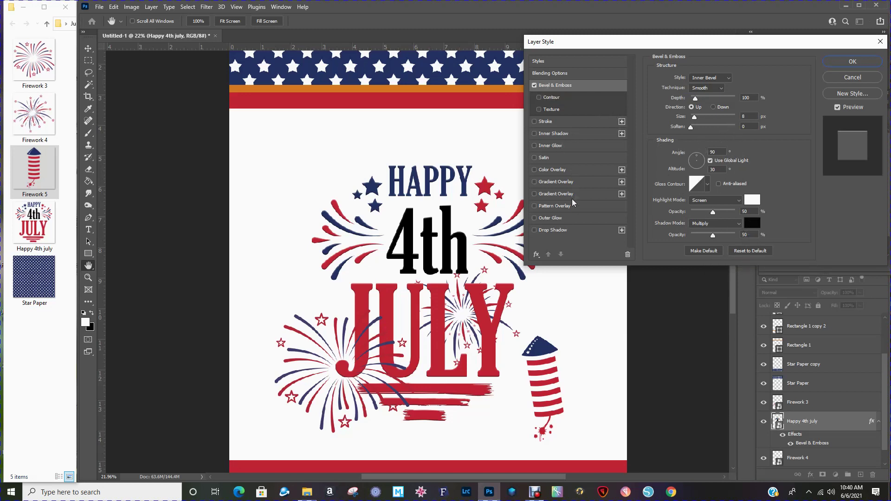
left_click(552, 230)
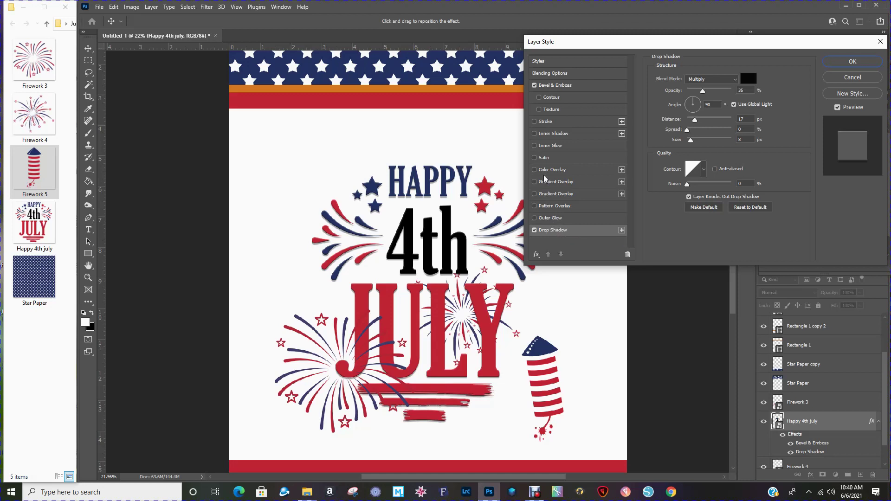
Add a 9 px orange (#d57c08) stroke to the Happy 4th july title layer
left_click(534, 122)
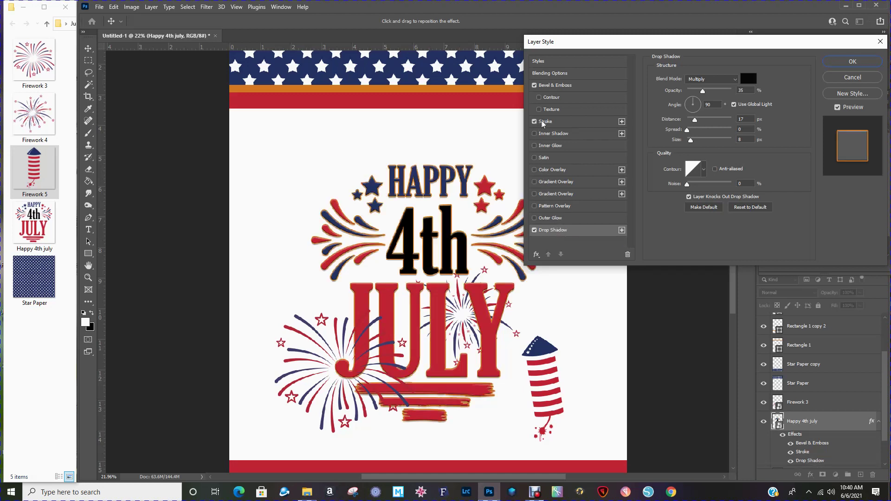
left_click(545, 122)
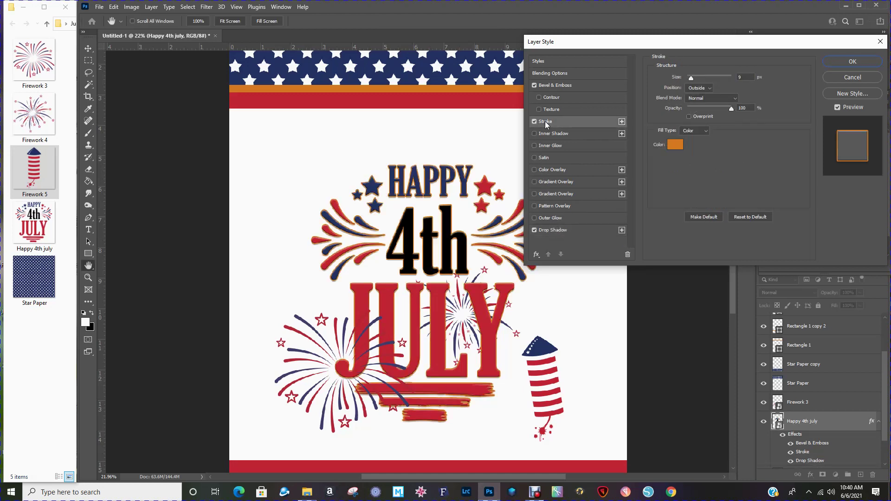
left_click(675, 145)
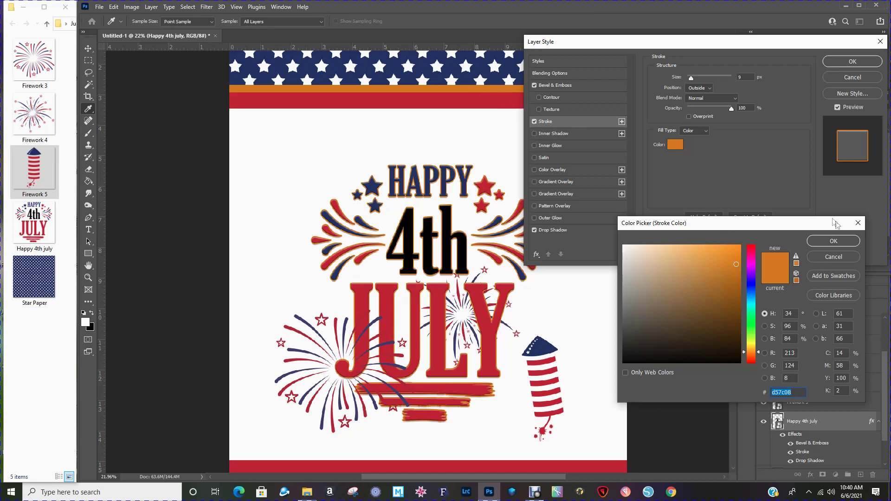
left_click(834, 239)
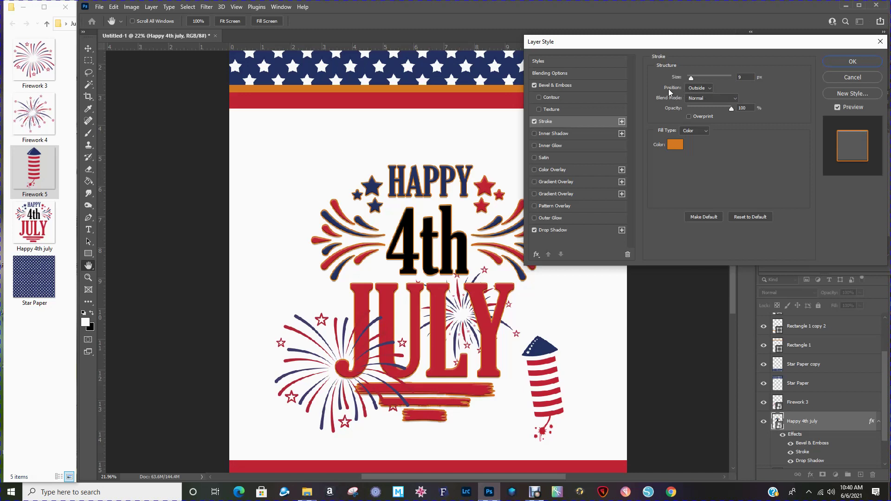
Compare the Inside and Center positions for the title's stroke, set it to Outside, and apply the layer style
left_click(709, 88)
left_click(701, 109)
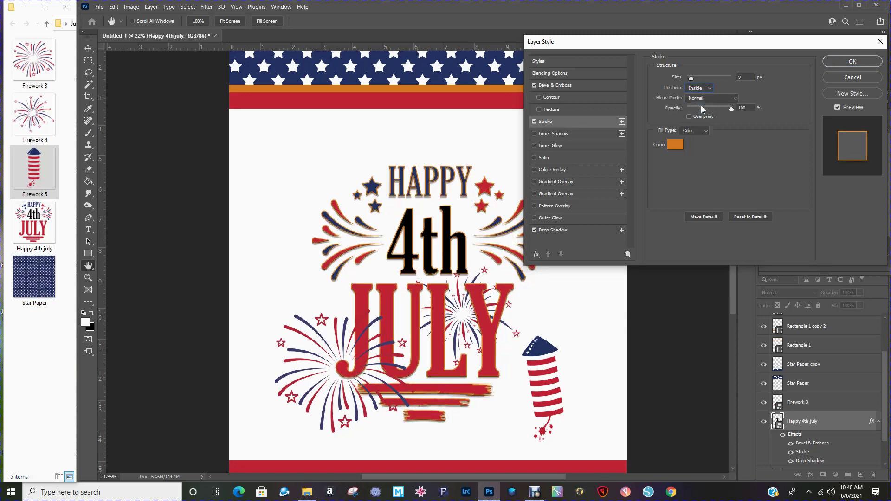
left_click(700, 88)
left_click(709, 107)
left_click(708, 89)
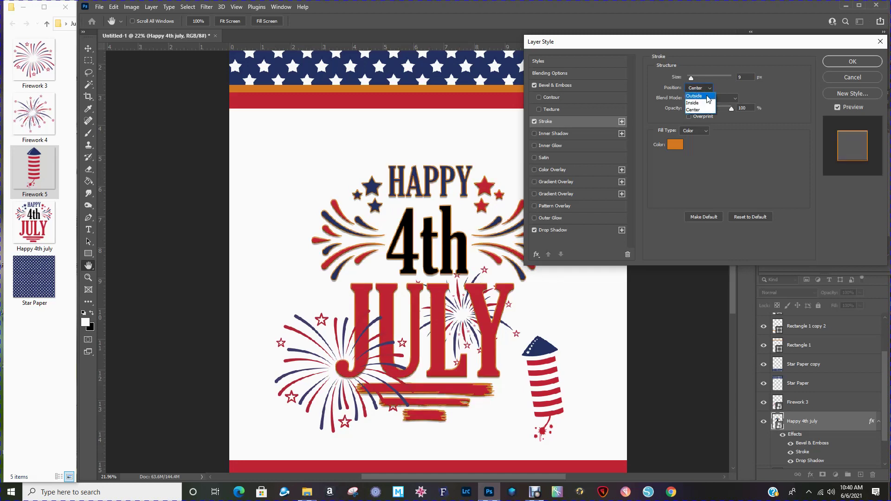
left_click(707, 96)
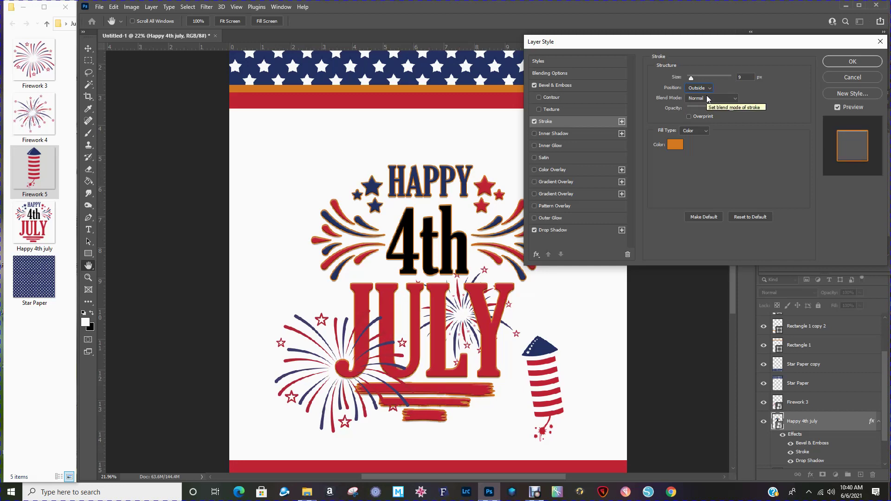
left_click(837, 60)
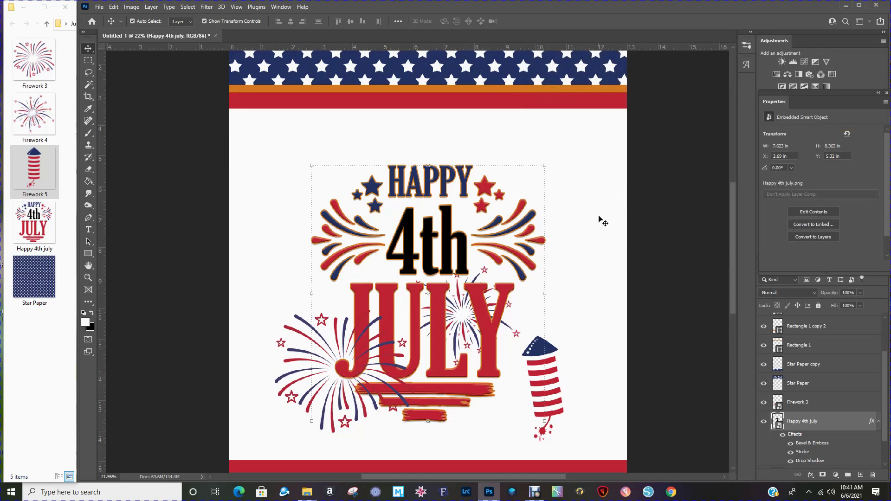
left_click(598, 207)
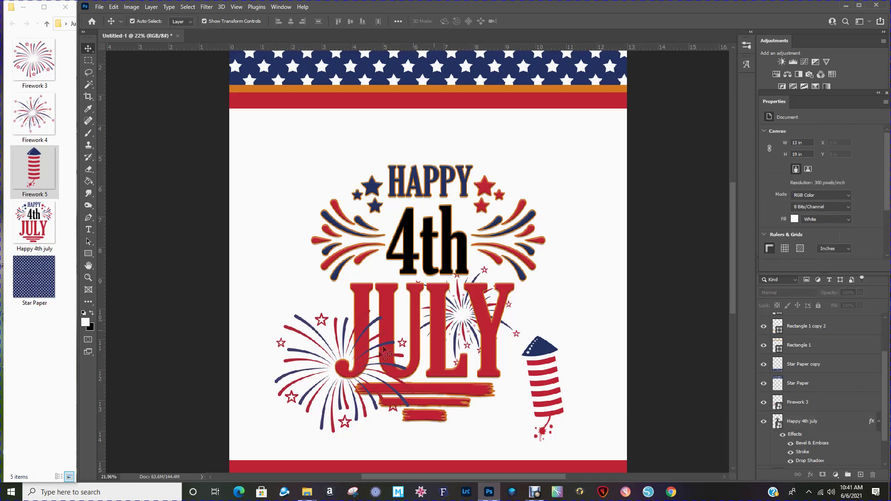
Apply an Inner Bevel emboss and a Multiply drop shadow with 35% opacity and 17 px distance to Firework 3, leaving the stroke off
left_click(301, 405)
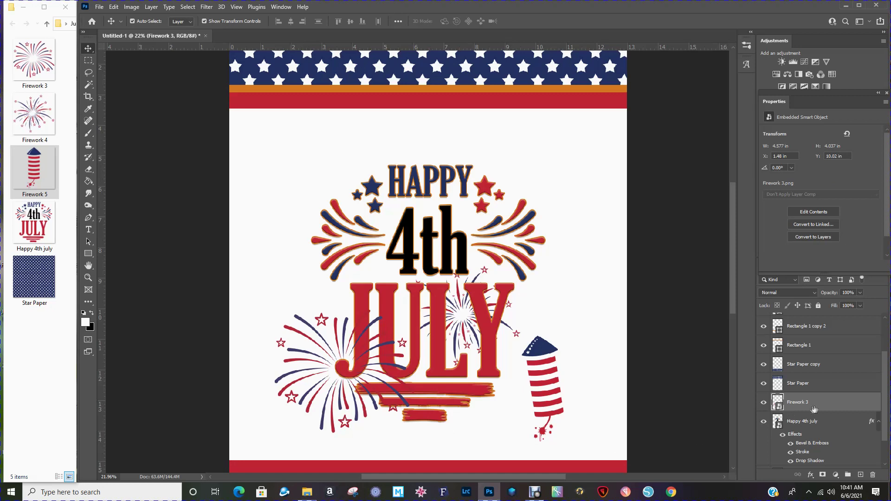
double_click(876, 405)
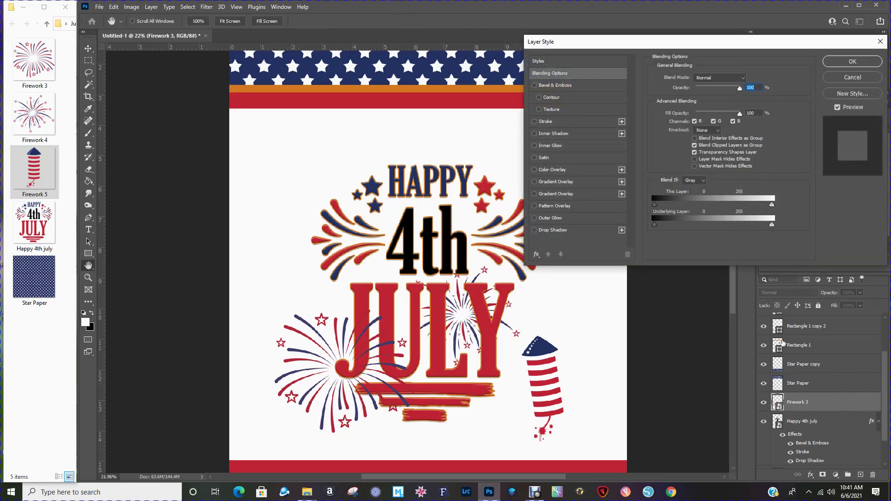
left_click(569, 87)
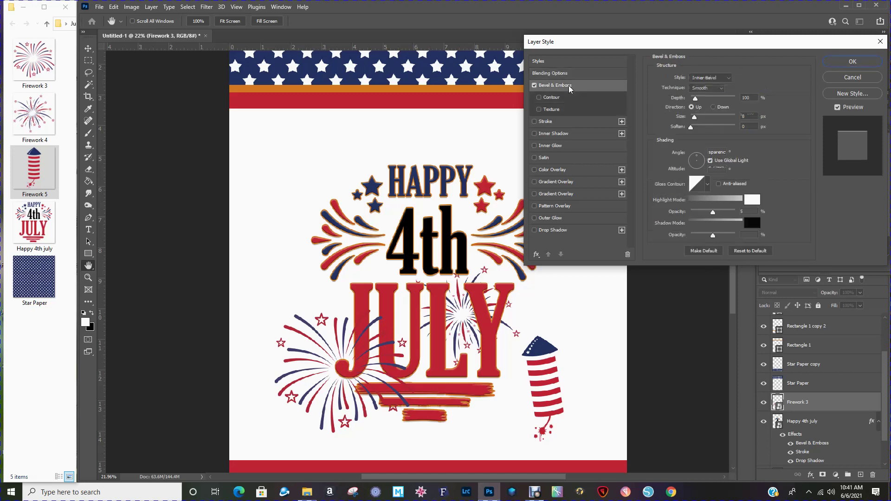
left_click(557, 231)
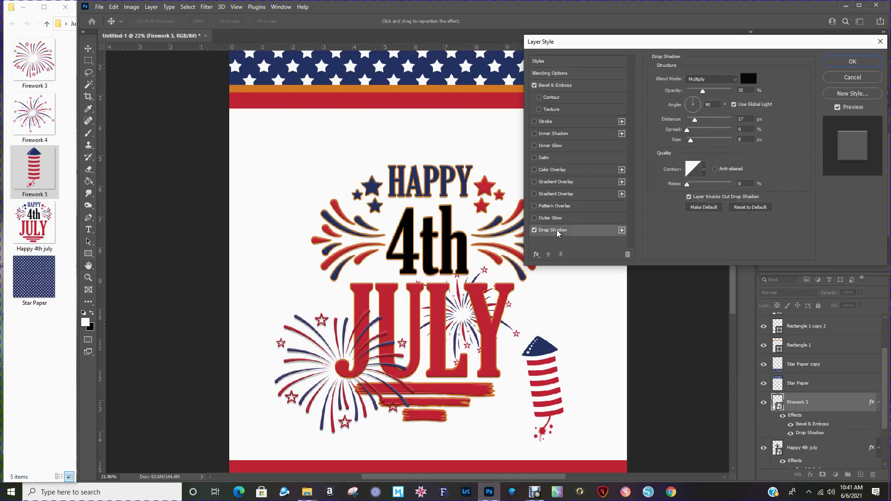
left_click(535, 122)
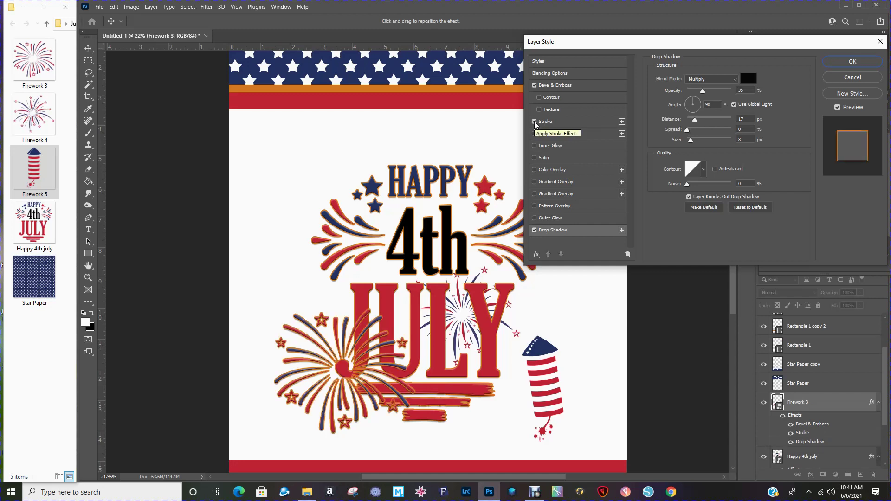
left_click(534, 122)
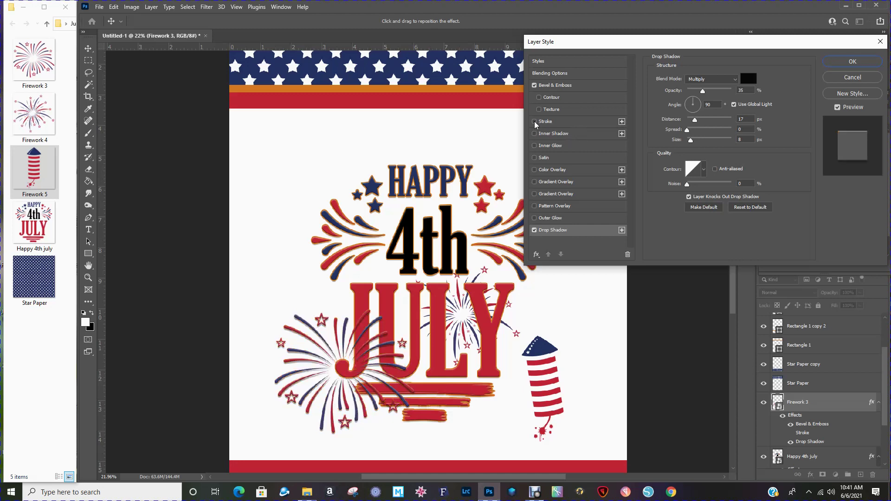
left_click(842, 65)
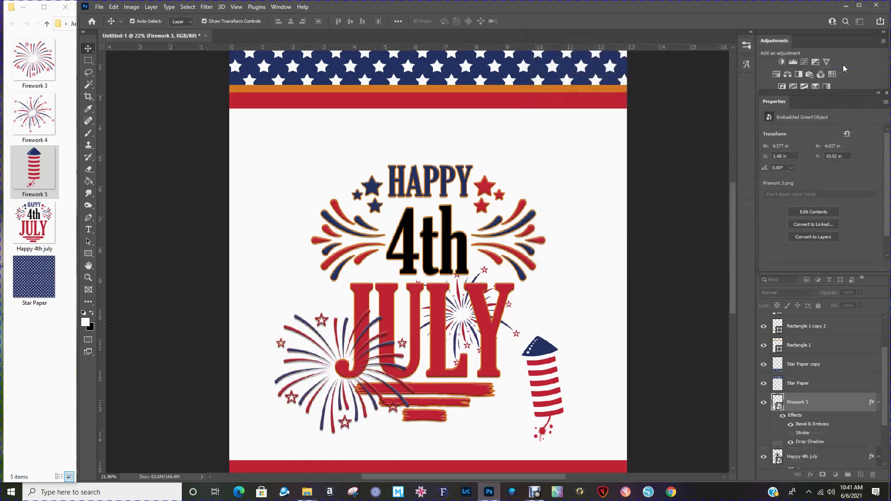
Apply a drop shadow and an Inner Bevel emboss with 100% depth and 8 px size to the Firework 4 layer
left_click(472, 329)
scroll(835, 408, "down", 3)
scroll(835, 408, "down", 1)
scroll(835, 408, "up", 6)
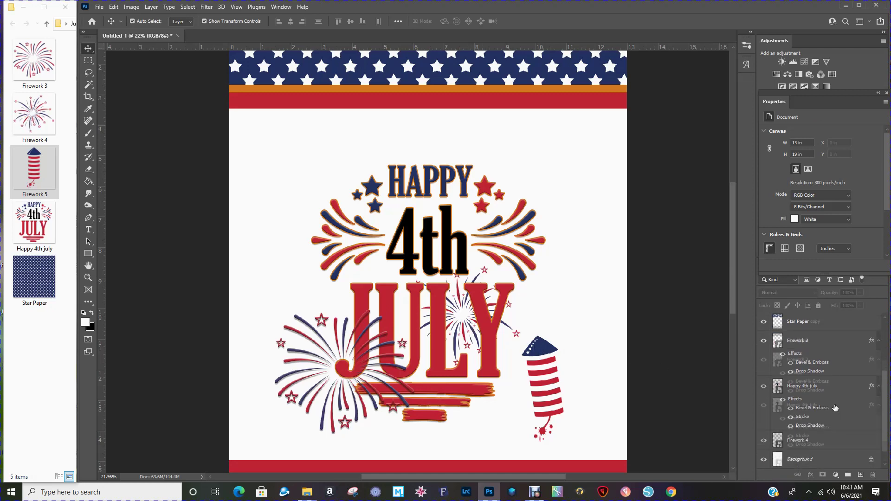
left_click(458, 349)
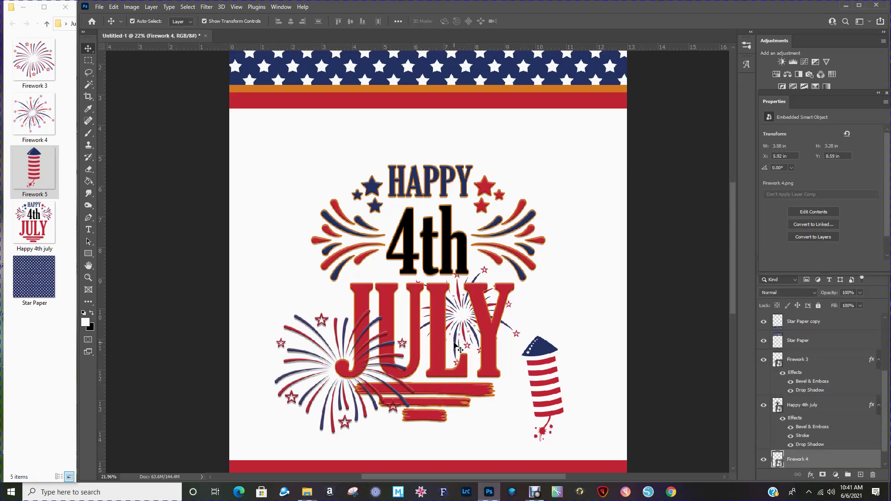
double_click(876, 462)
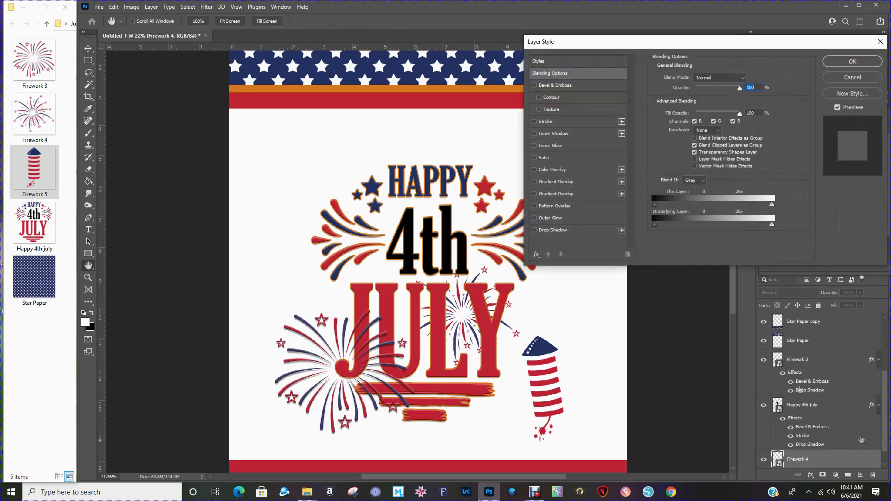
left_click(557, 230)
left_click(546, 86)
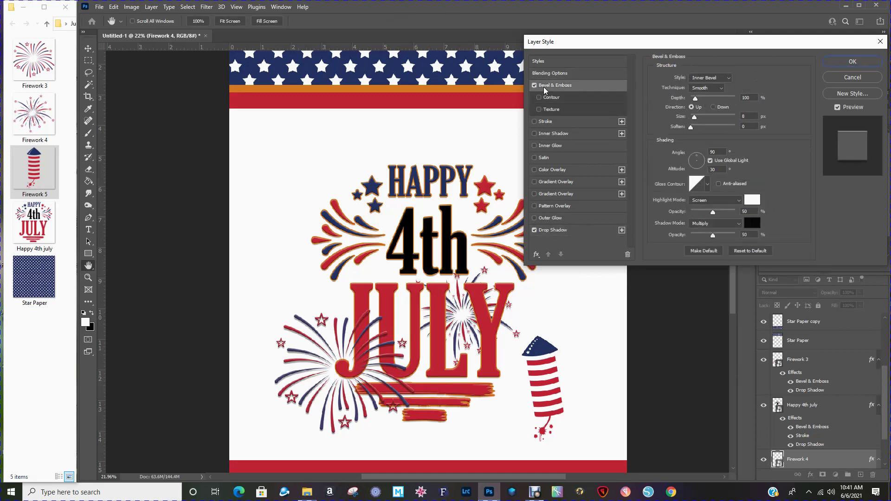
left_click(852, 61)
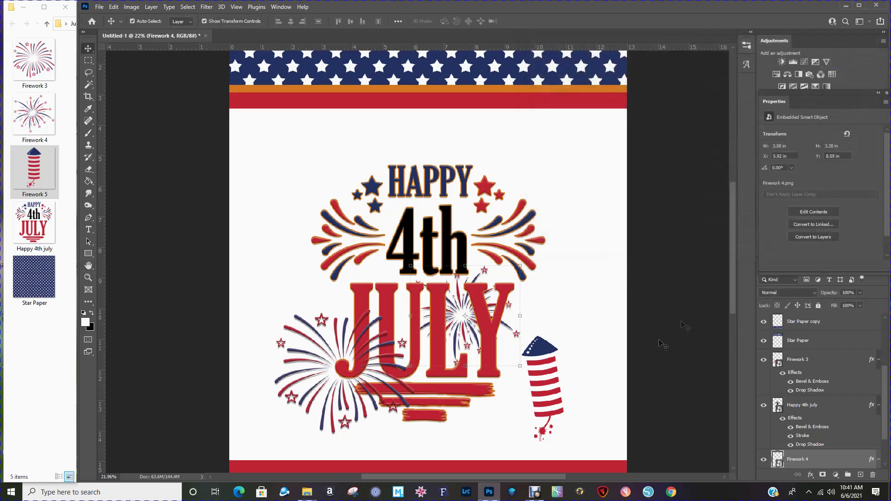
Apply a 35% Multiply drop shadow, an 8 px Inner Bevel emboss, and an orange stroke to the Firework 5 rocket
left_click(555, 353)
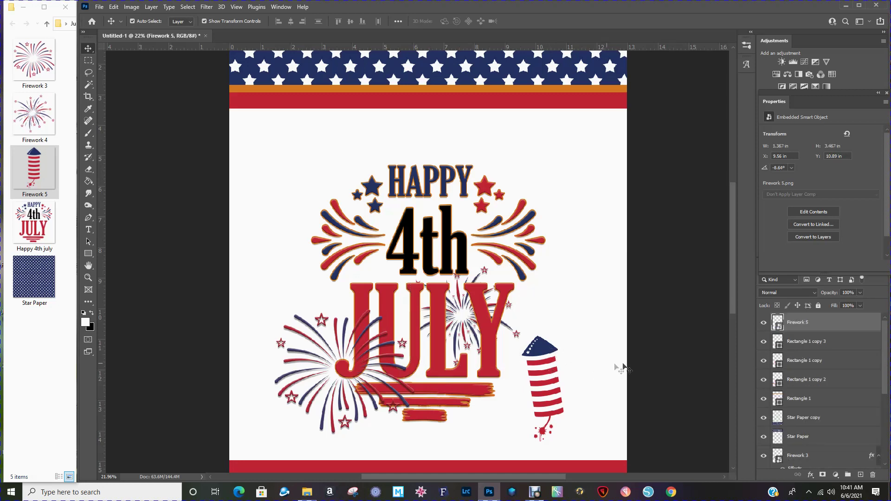
double_click(875, 328)
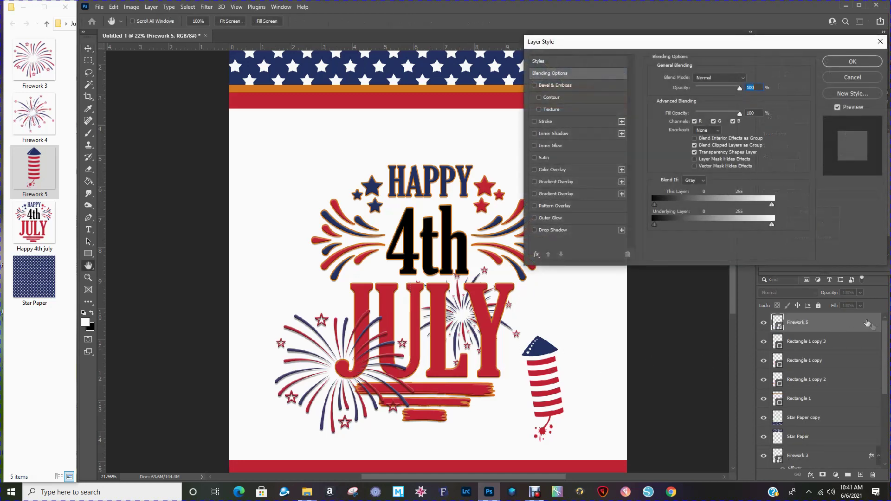
left_click(557, 232)
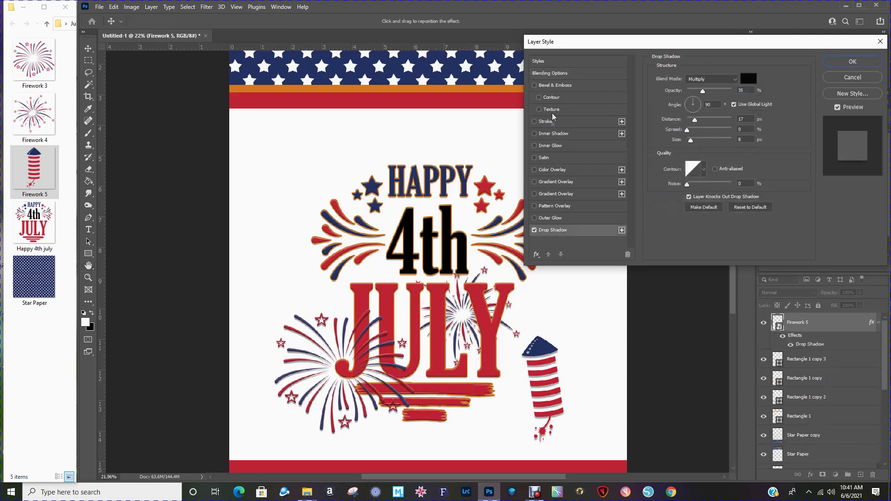
left_click(553, 85)
left_click(535, 122)
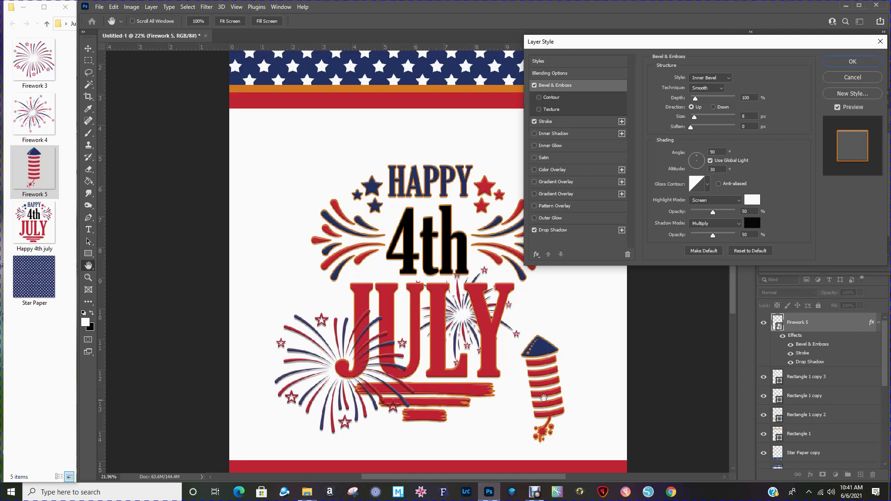
left_click(855, 62)
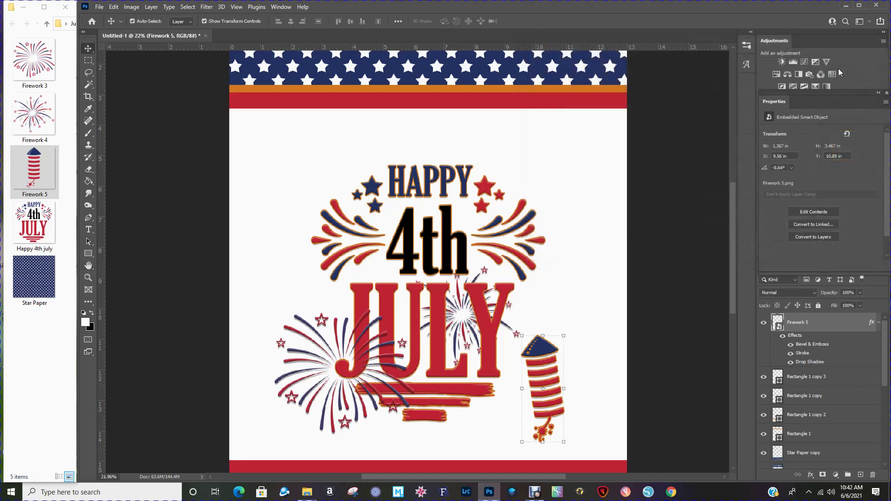
left_click(667, 261)
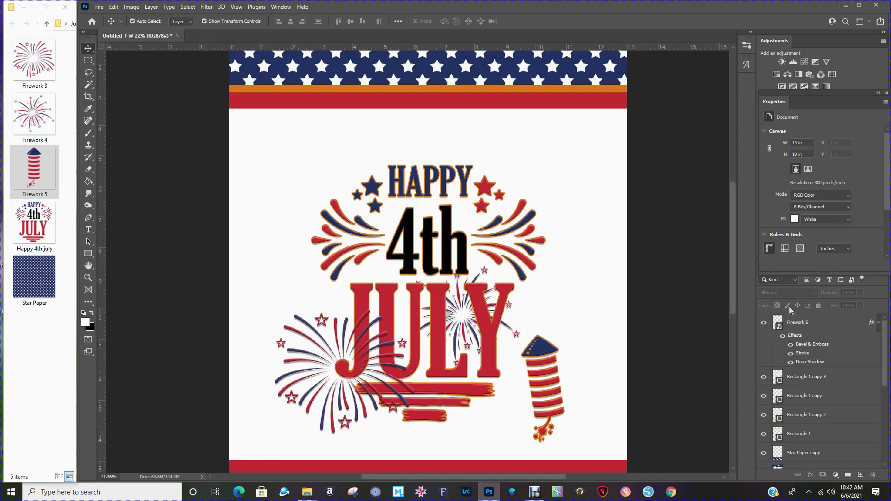
Hide and restore all effects on the Happy 4th july layer to compare the title with and without styling
scroll(808, 371, "down", 3)
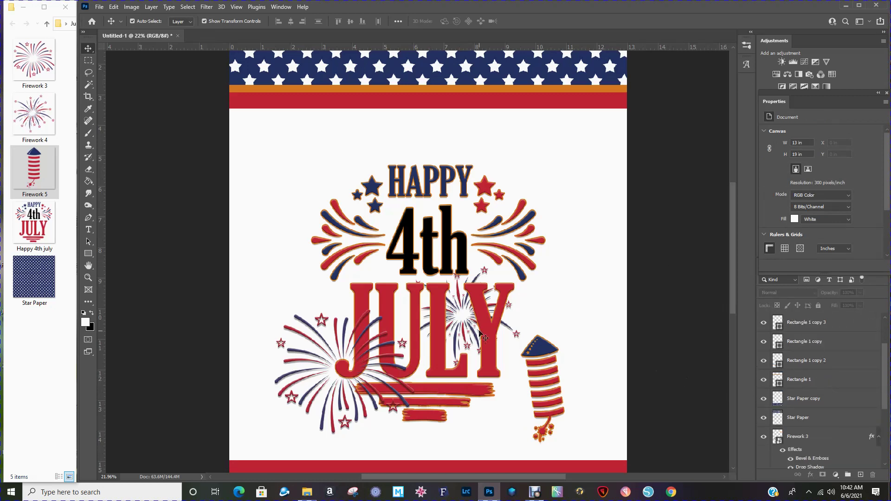
left_click(483, 347)
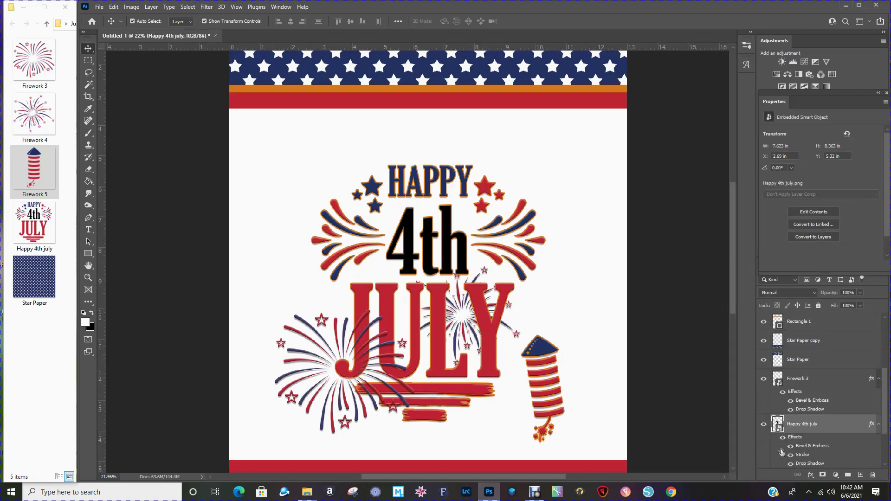
left_click(783, 438)
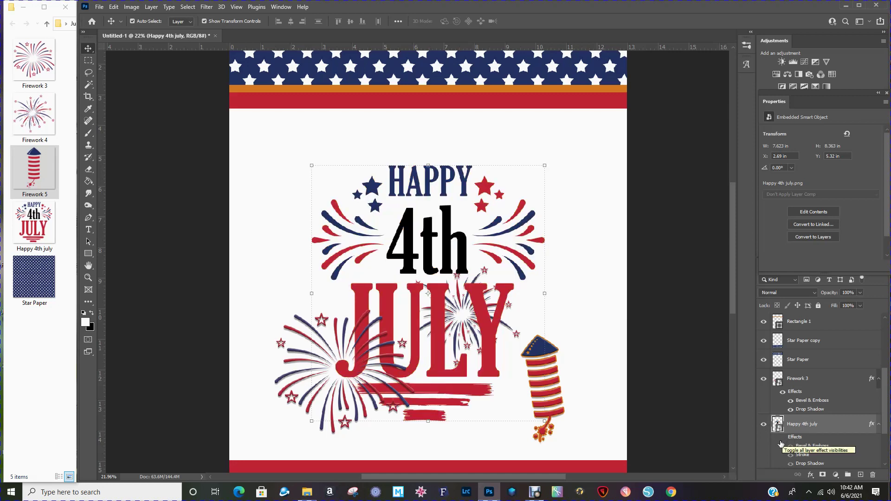
left_click(782, 438)
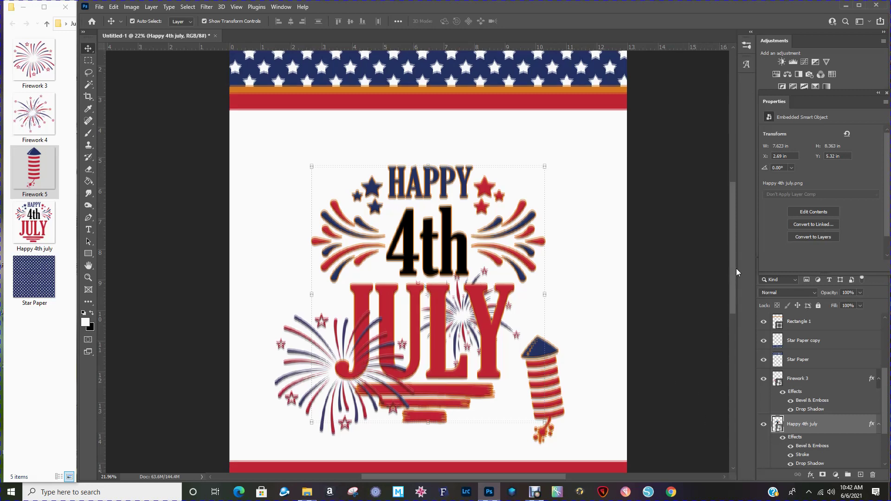
Apply an Inner Bevel emboss with 100% depth and 8 px size to the orange stripe below the upper star band
left_click_drag(736, 268, 734, 238)
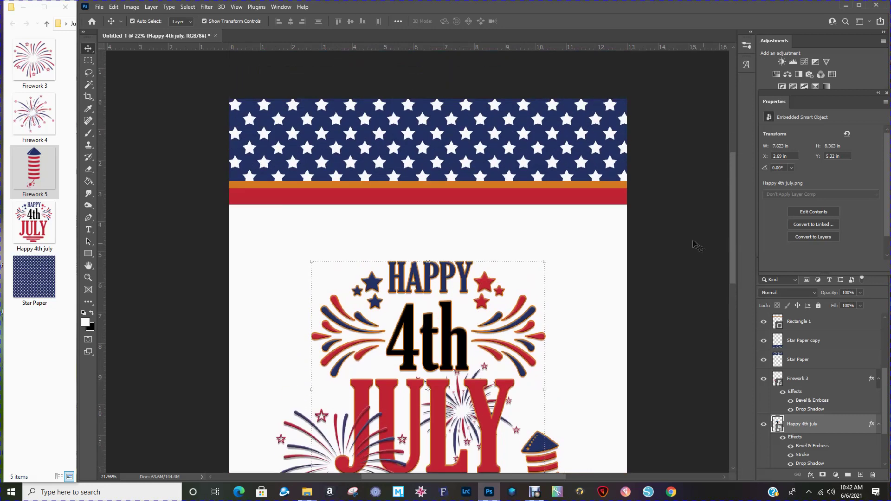
left_click(568, 188)
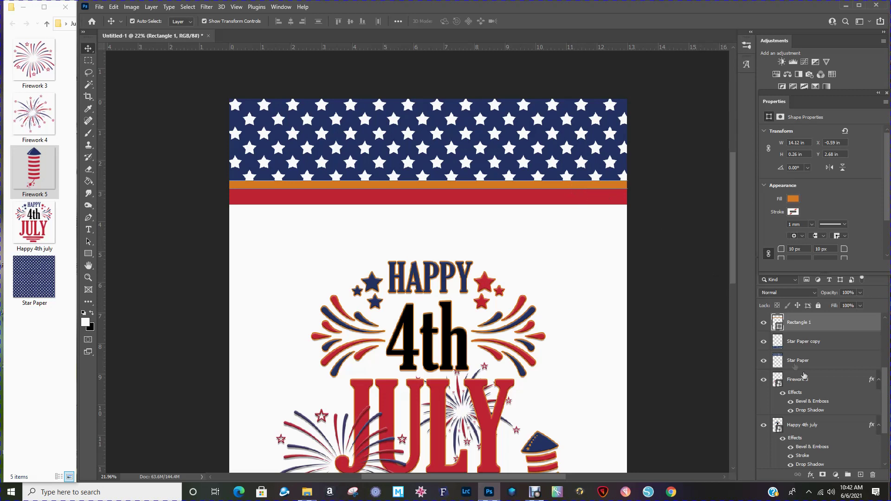
double_click(877, 326)
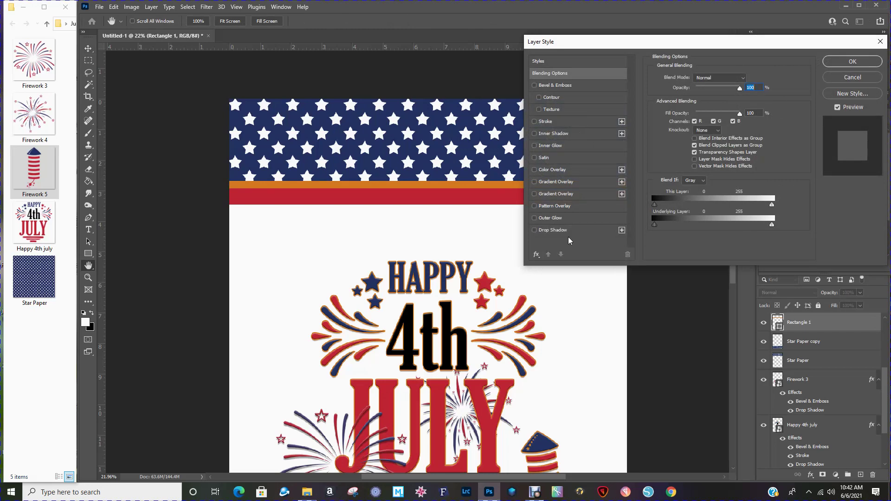
left_click(554, 88)
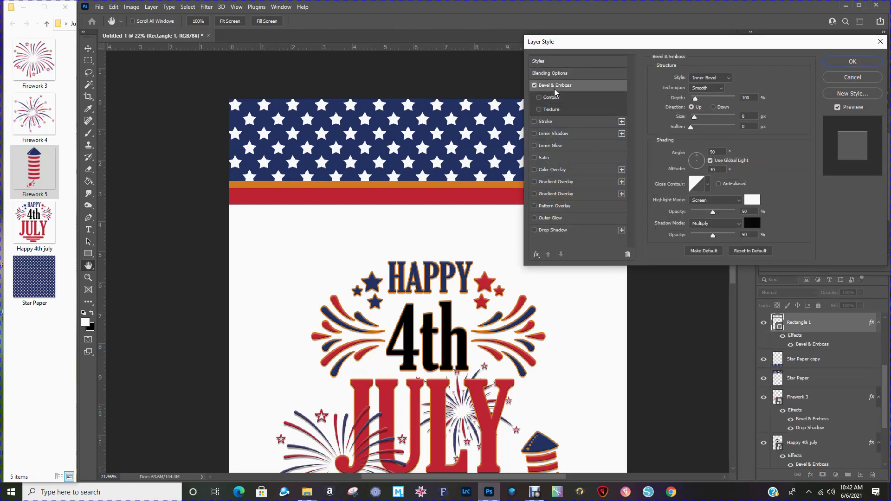
left_click(838, 62)
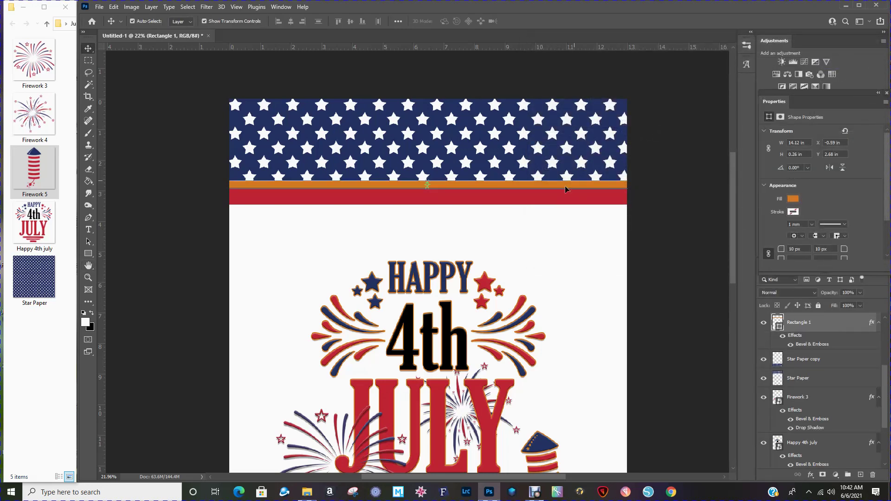
Apply a Bevel & Emboss effect to the red stripe beneath the upper orange stripe
left_click(551, 203)
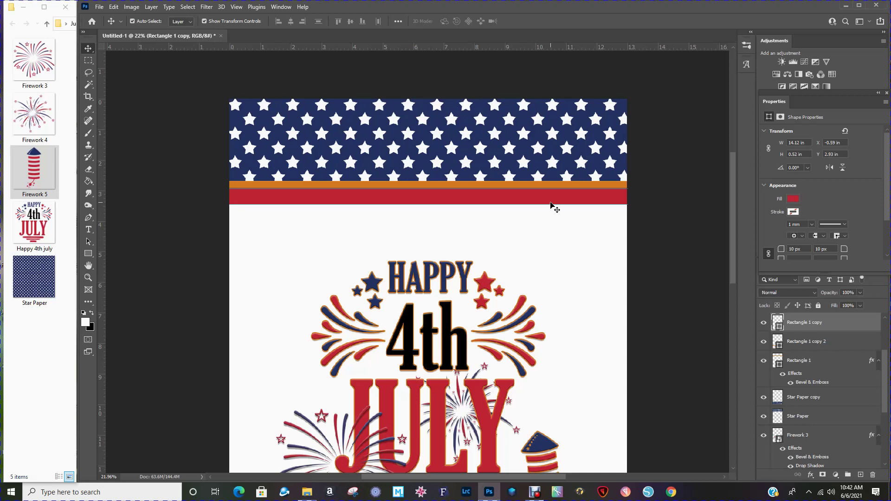
double_click(872, 326)
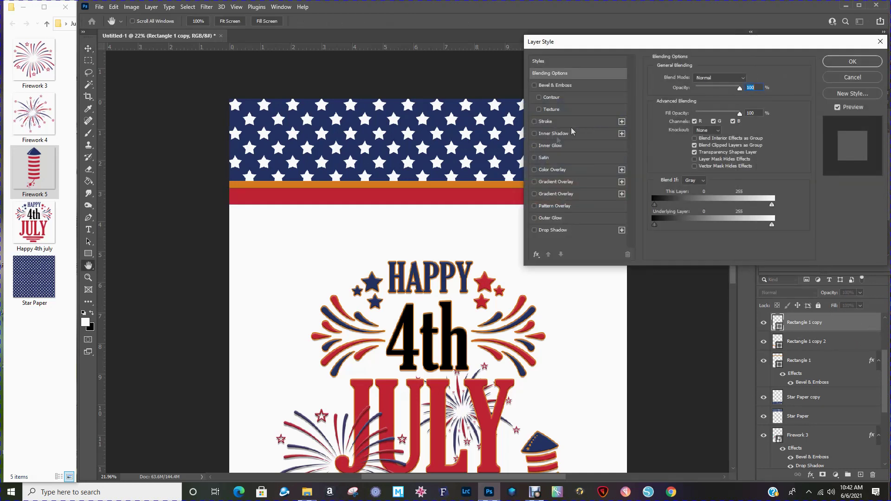
left_click(551, 86)
left_click(853, 62)
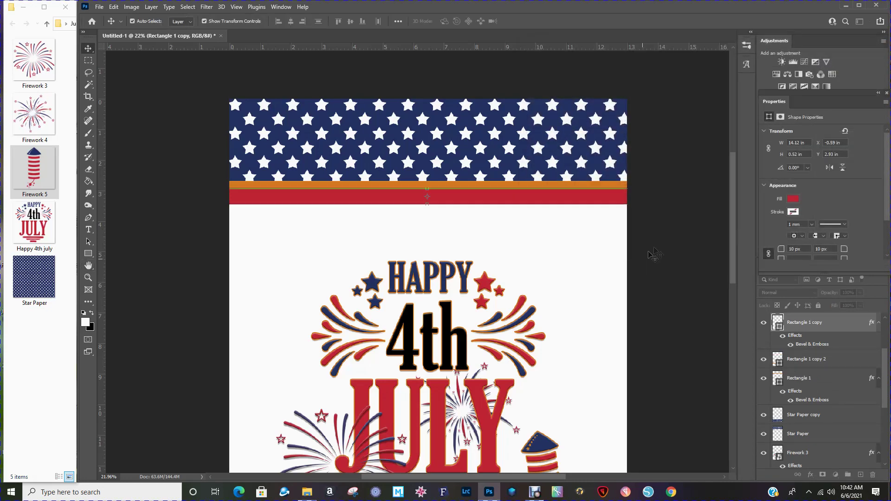
Apply an Inner Bevel emboss with 100% depth and 8 px size to the red stripe near the page's lower edge
scroll(666, 249, "down", 1)
left_click_drag(730, 230, 725, 317)
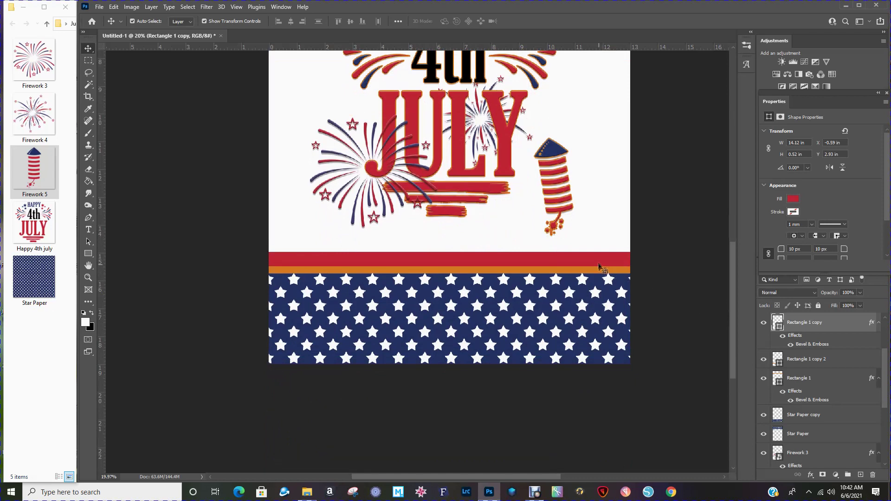
left_click_drag(599, 266, 599, 265)
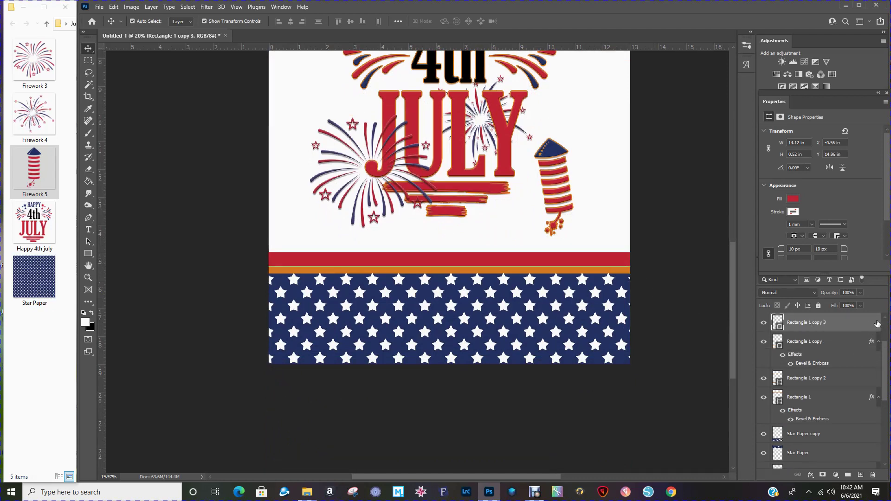
double_click(836, 323)
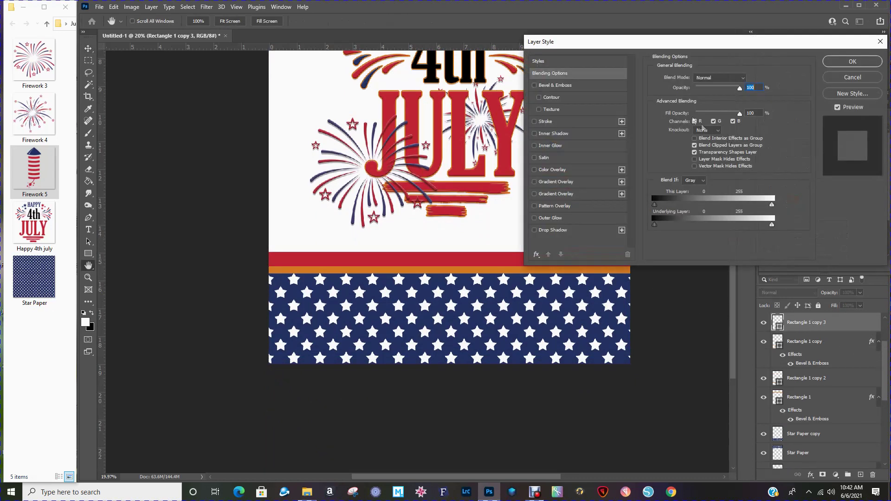
left_click(564, 88)
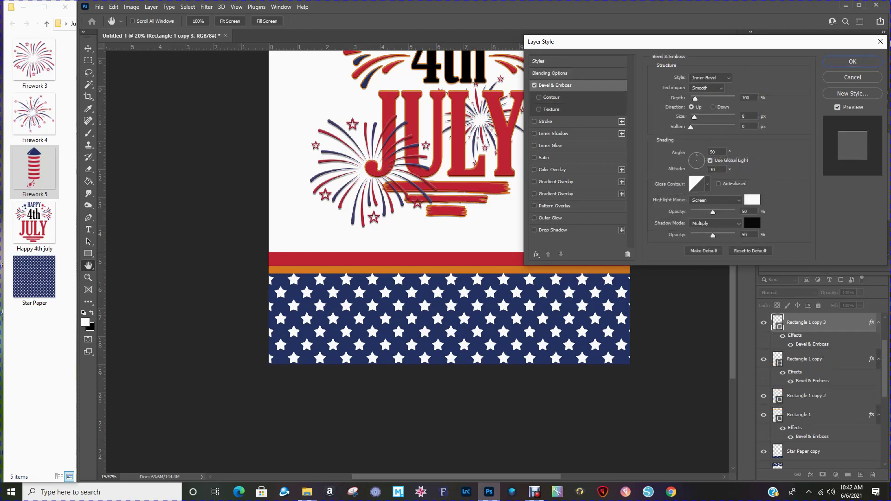
left_click(853, 63)
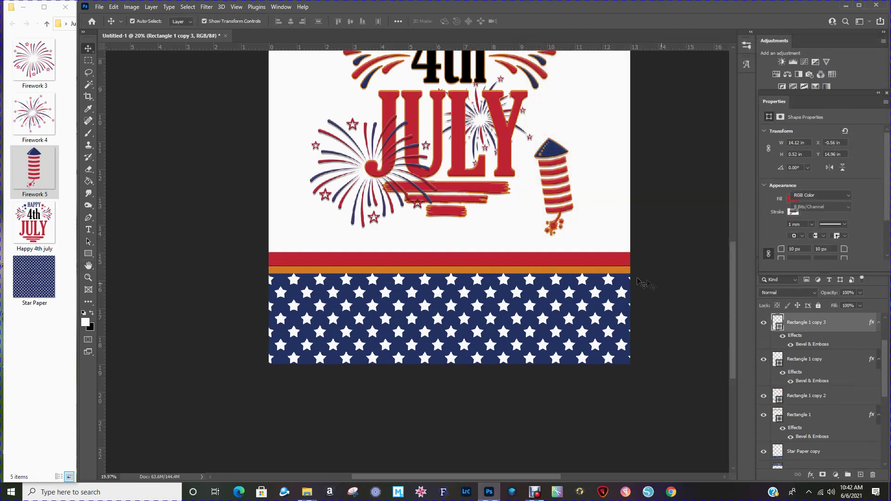
Apply an Inner Bevel emboss with 100% depth and 8 px size to the orange stripe above the lower star band
left_click(869, 400)
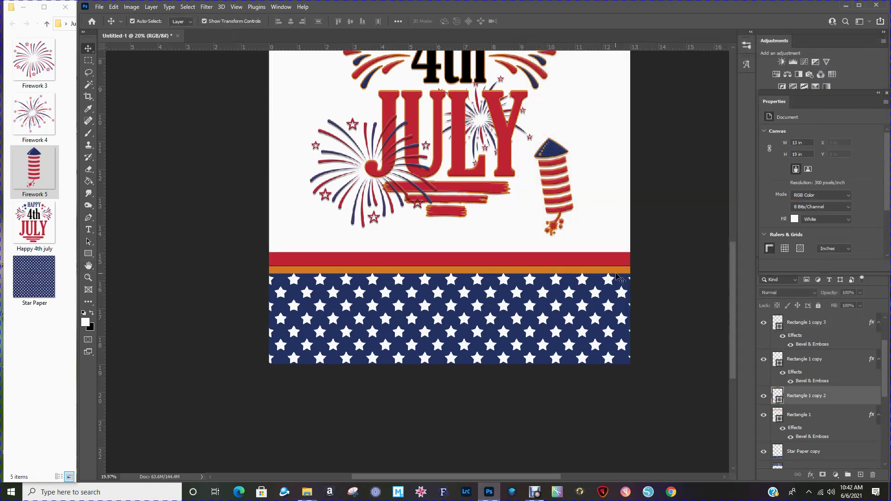
double_click(873, 399)
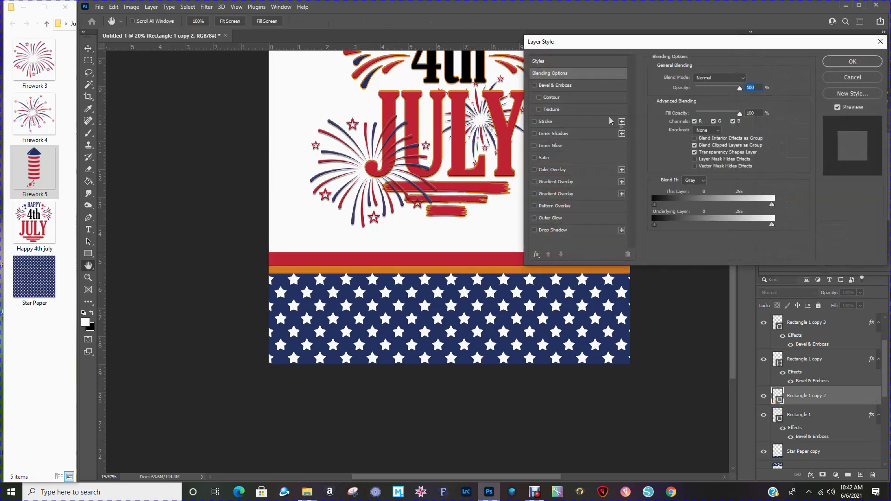
left_click(845, 62)
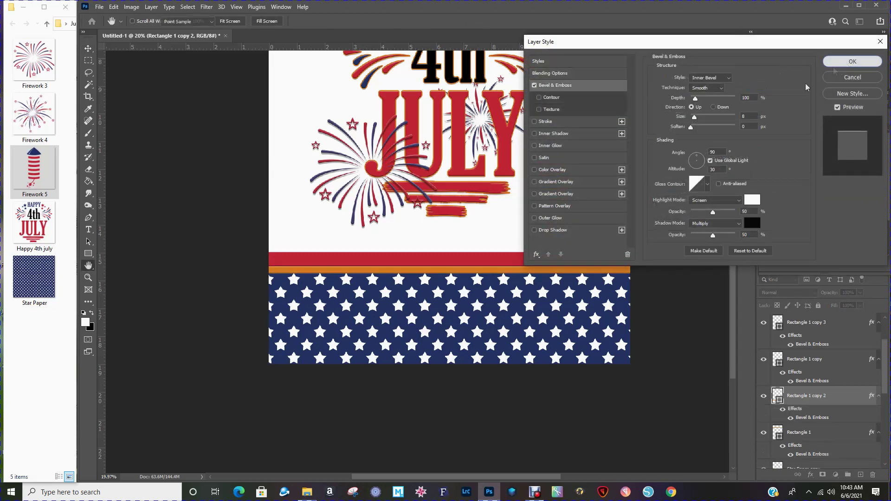
left_click(671, 190)
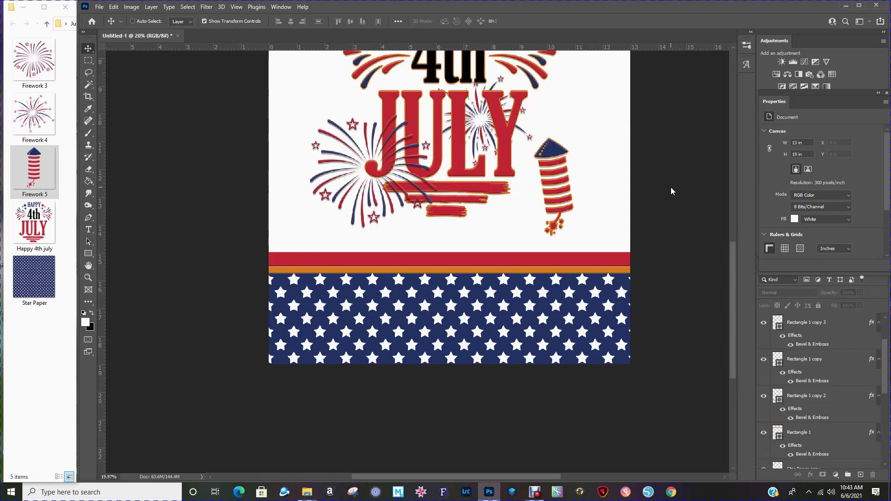
key("ctrl+0")
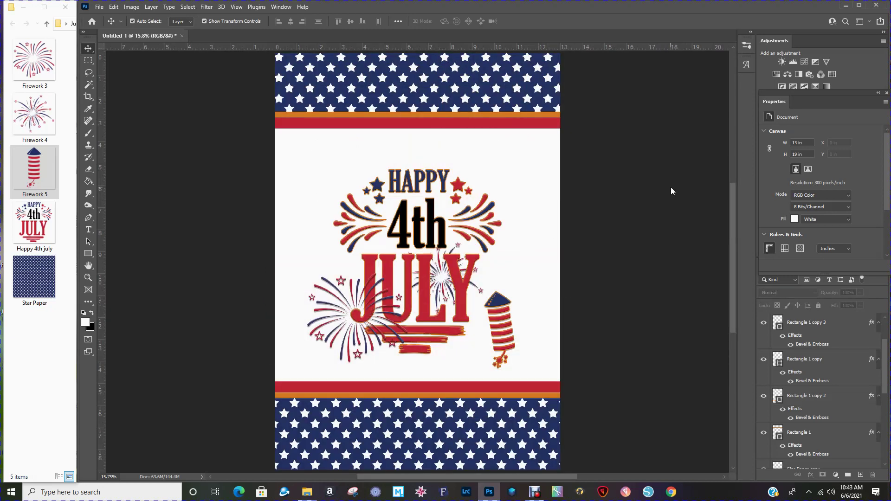
scroll(640, 211, "down", 1)
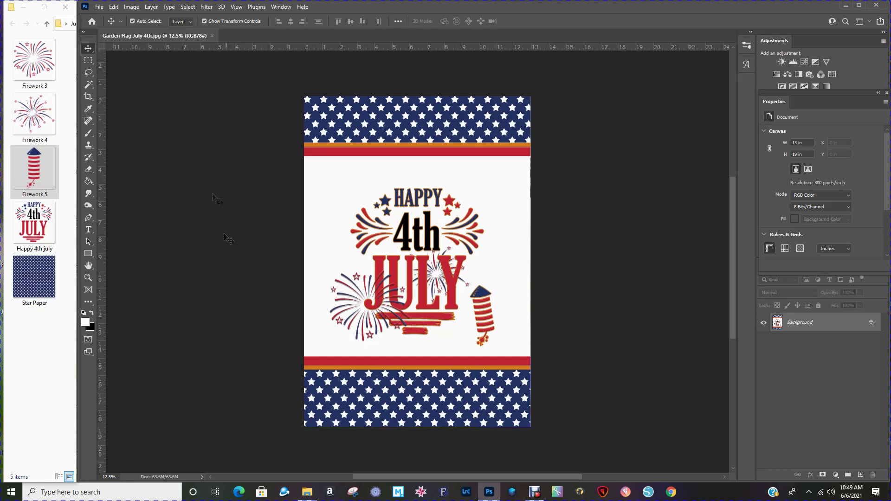
Open the printer properties for the garden flag image and set the page orientation to Portrait
left_click(99, 7)
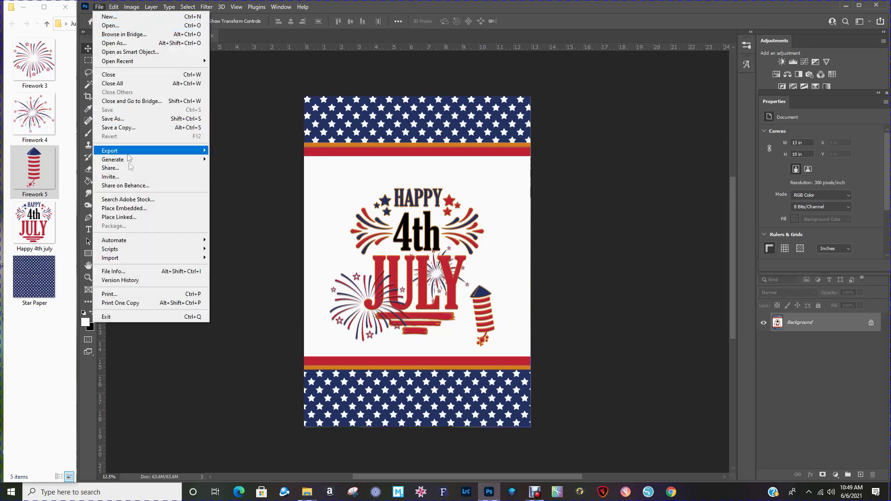
left_click(127, 295)
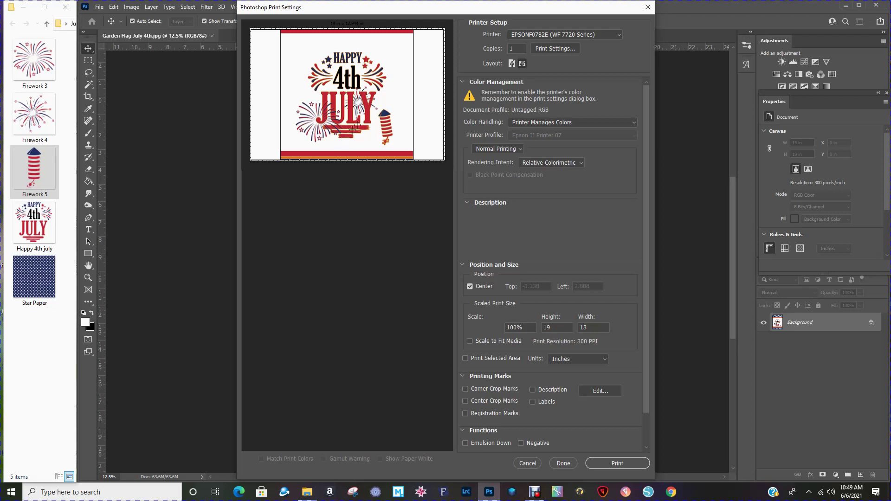
left_click(558, 47)
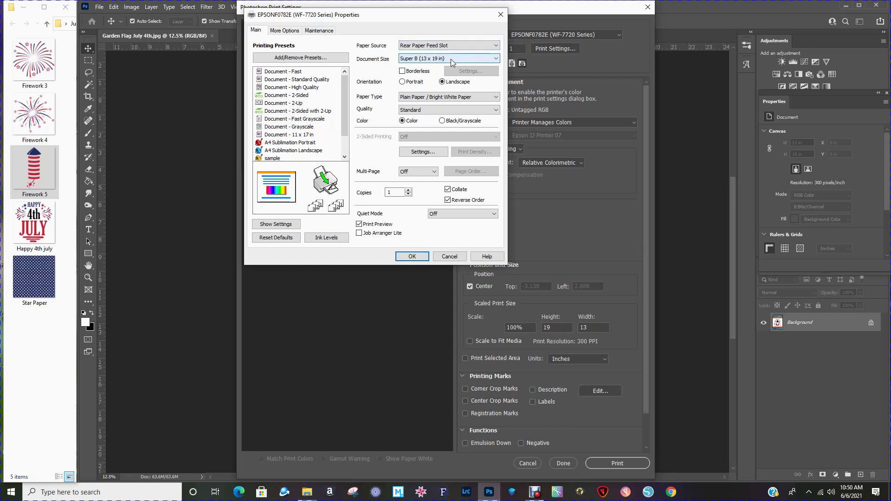
left_click(402, 81)
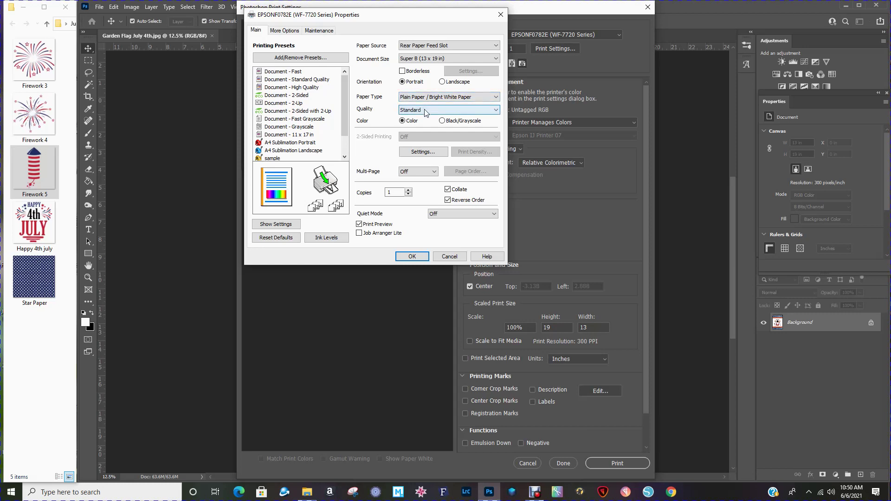
Enable Mirror Image in the printer's additional settings and print the garden flag
left_click(283, 32)
left_click(366, 206)
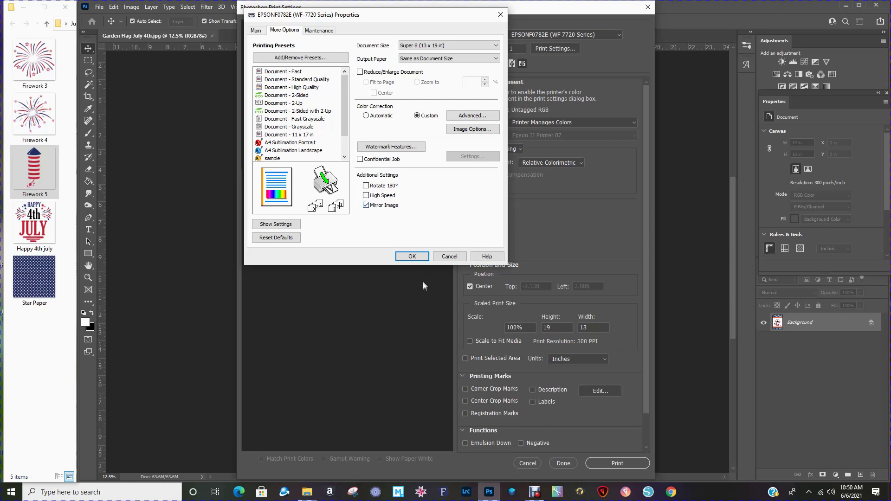
left_click(410, 257)
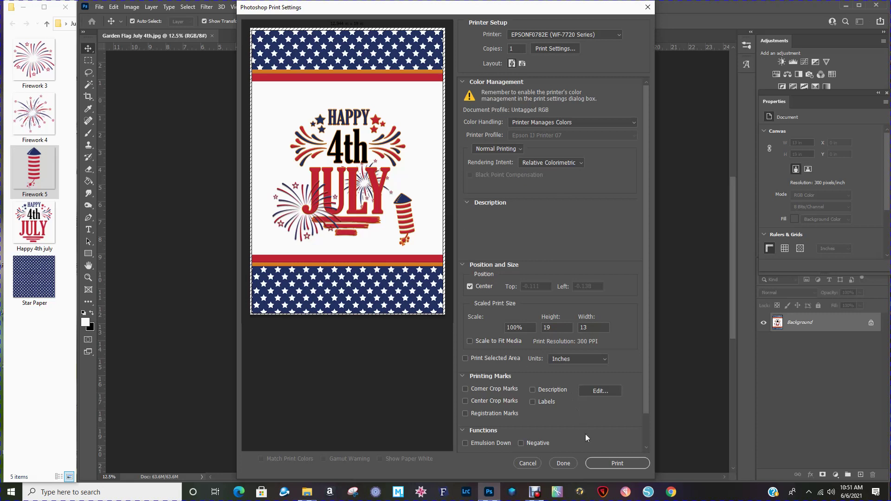
left_click(617, 463)
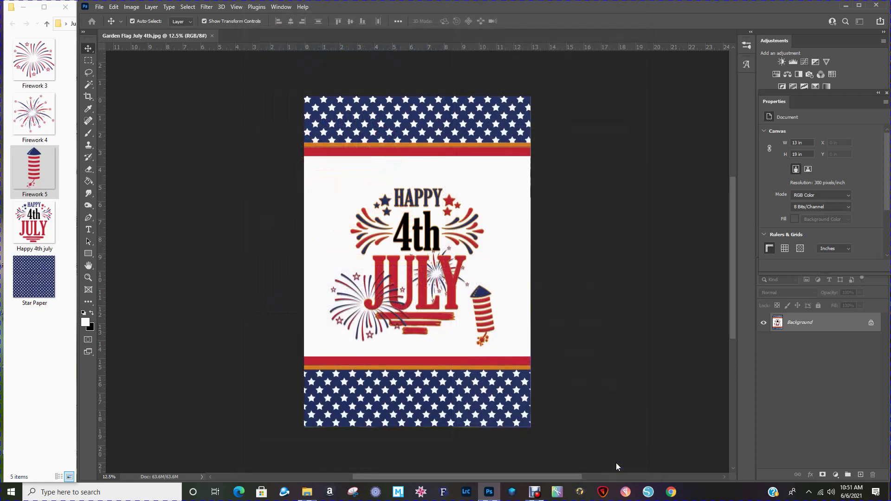